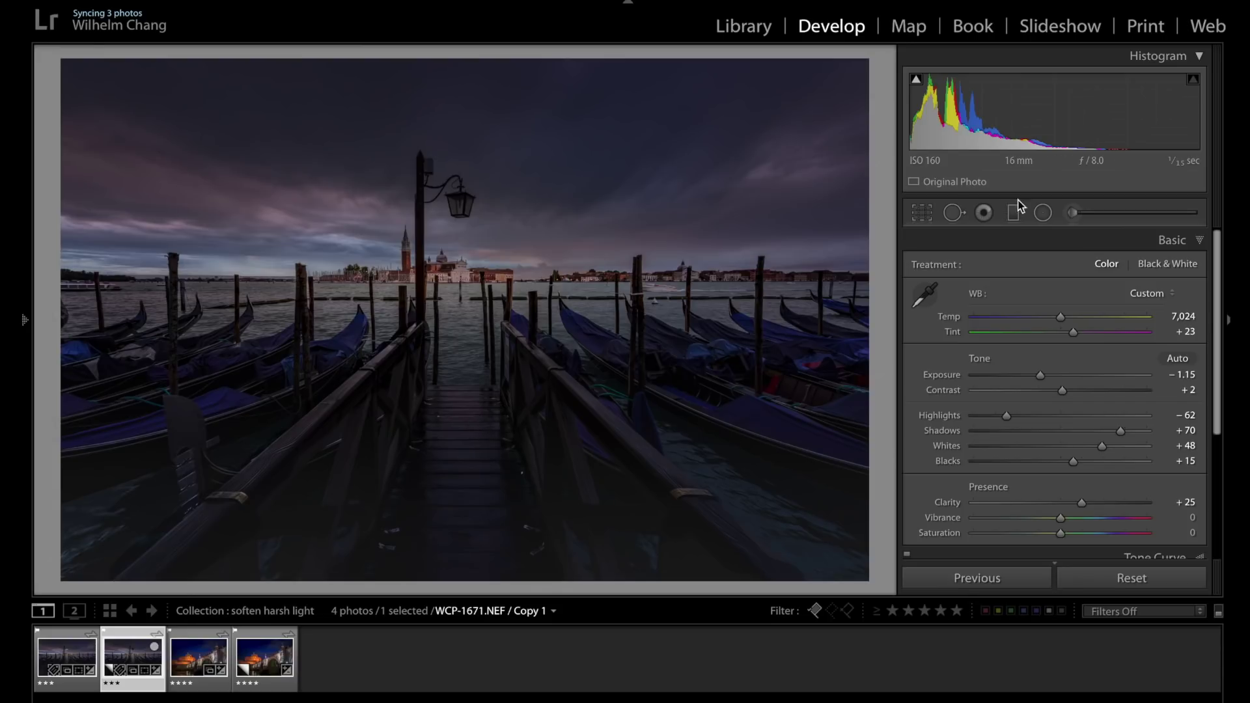
# - Draw a small neutral radial filter around the lamp's lantern and nudge it into place
pyautogui.click(1042, 213)
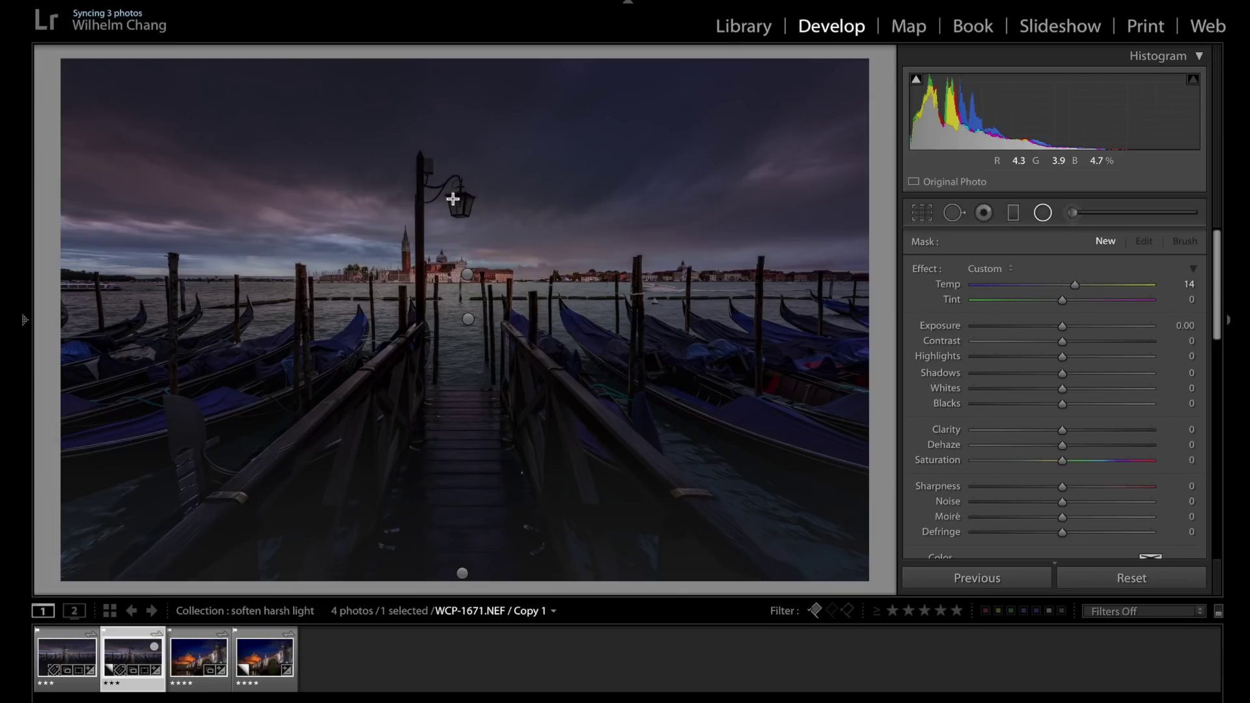
pyautogui.moveTo(453, 195); pyautogui.dragTo(473, 210)
pyautogui.click(455, 191)
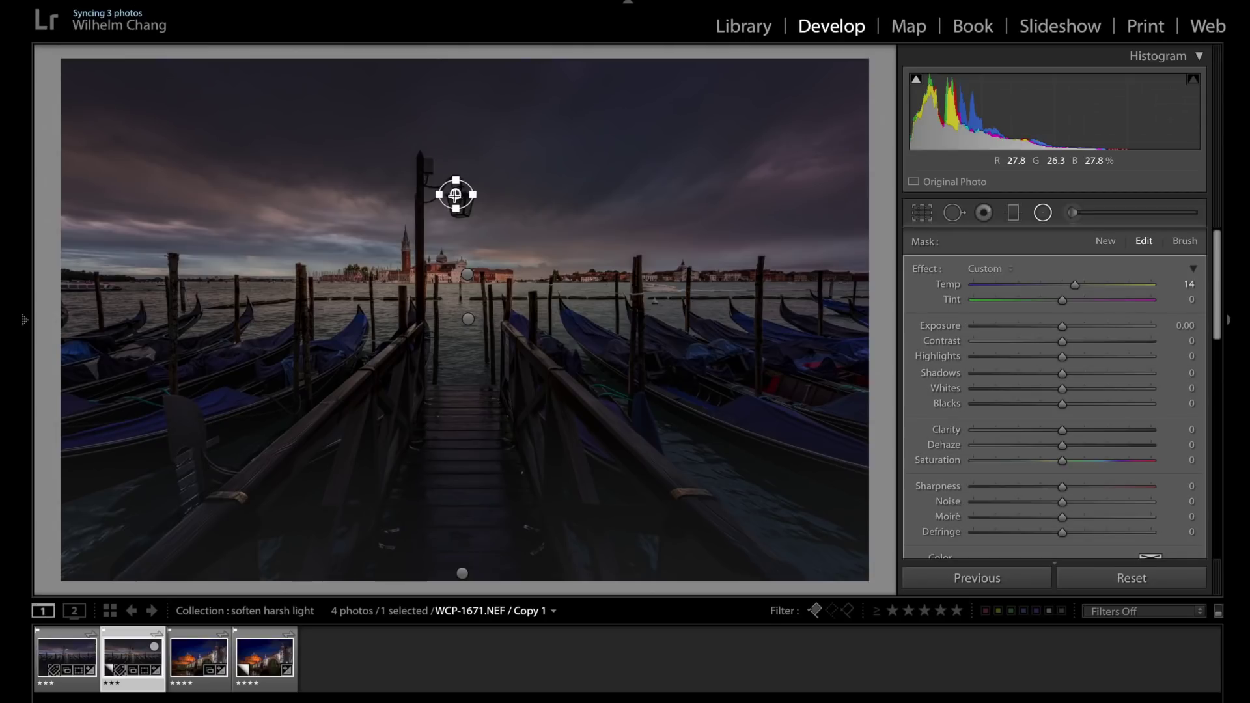
pyautogui.moveTo(455, 192); pyautogui.dragTo(461, 202)
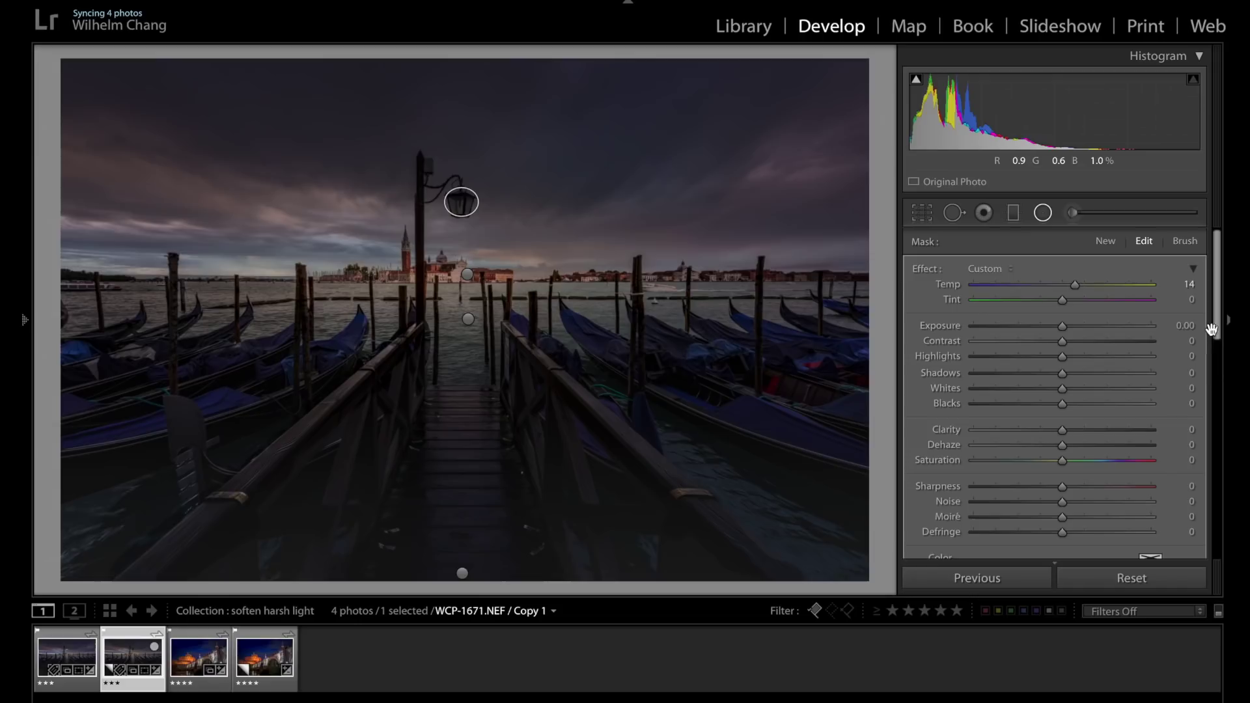
pyautogui.moveTo(1216, 332)
pyautogui.mouseDown()
pyautogui.moveTo(1216, 394)
pyautogui.moveTo(1218, 260)
pyautogui.mouseUp()
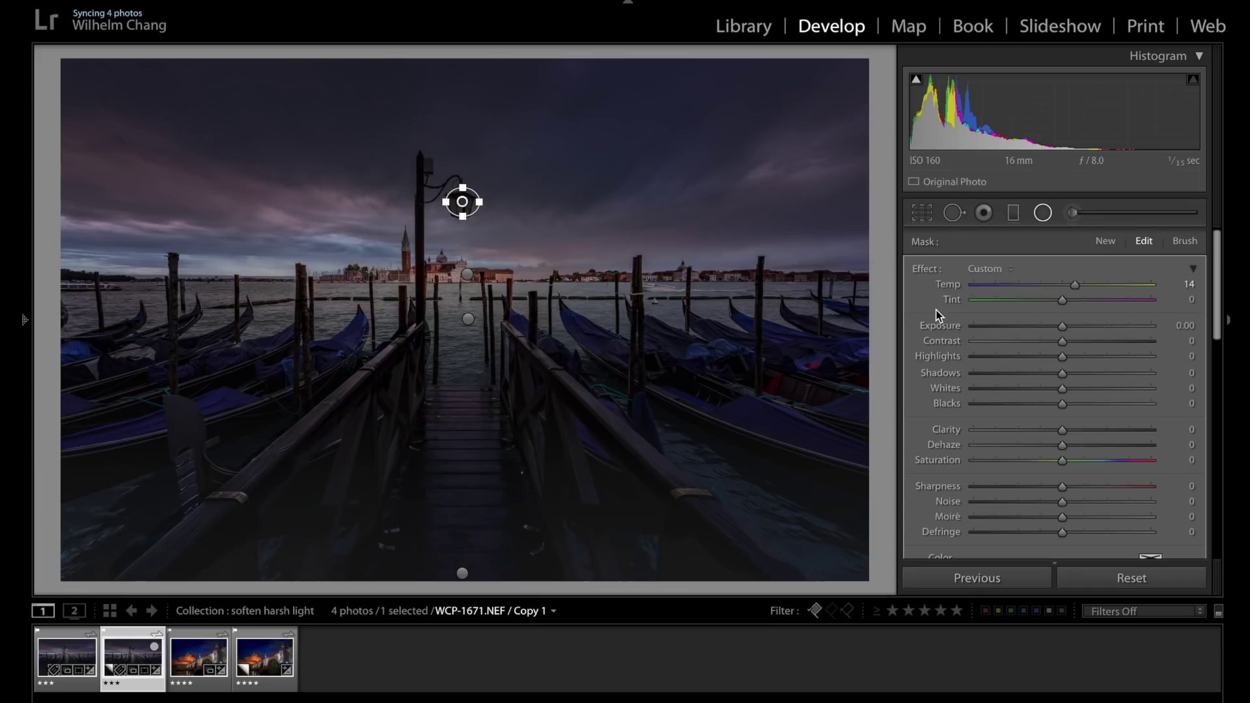
# - Brighten the lantern filter to Exposure 2.51, warm it to Temp 78 and add Clarity 2
pyautogui.click(1062, 327)
pyautogui.moveTo(1062, 326); pyautogui.dragTo(1115, 332)
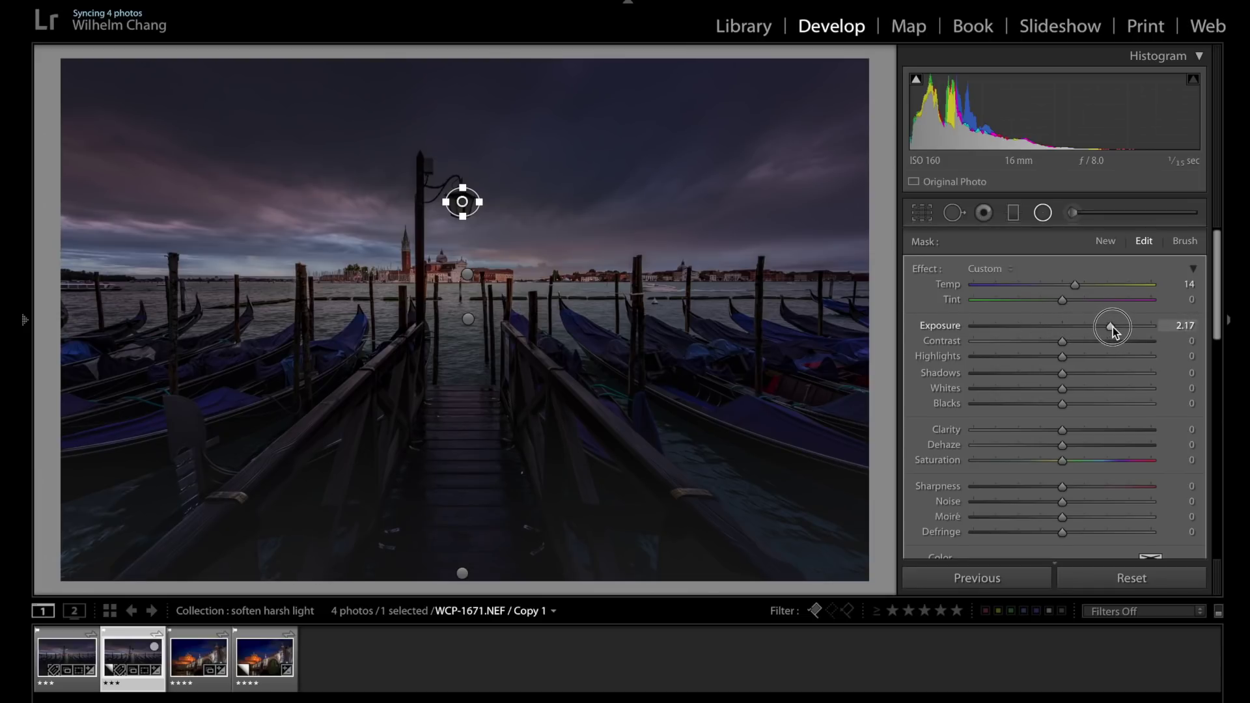
pyautogui.click(1077, 285)
pyautogui.moveTo(1079, 285)
pyautogui.mouseDown()
pyautogui.moveTo(1130, 289)
pyautogui.moveTo(1078, 302)
pyautogui.mouseUp()
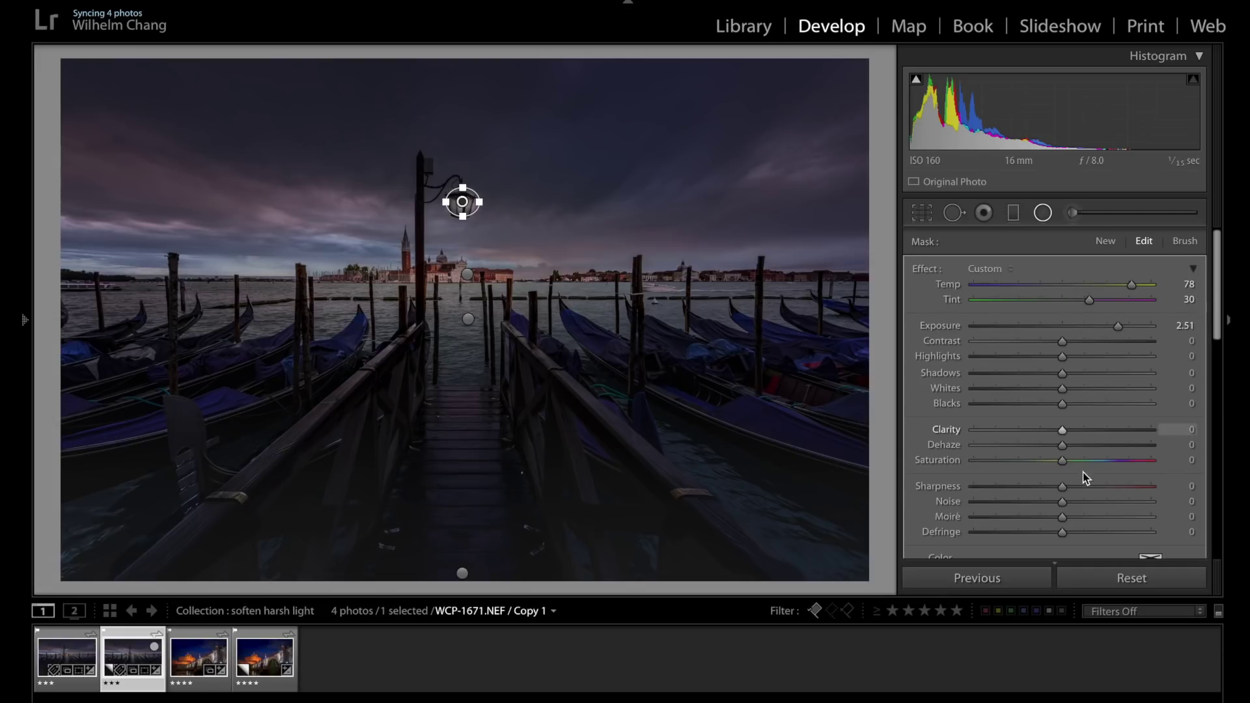
pyautogui.moveTo(1067, 432); pyautogui.dragTo(1105, 389)
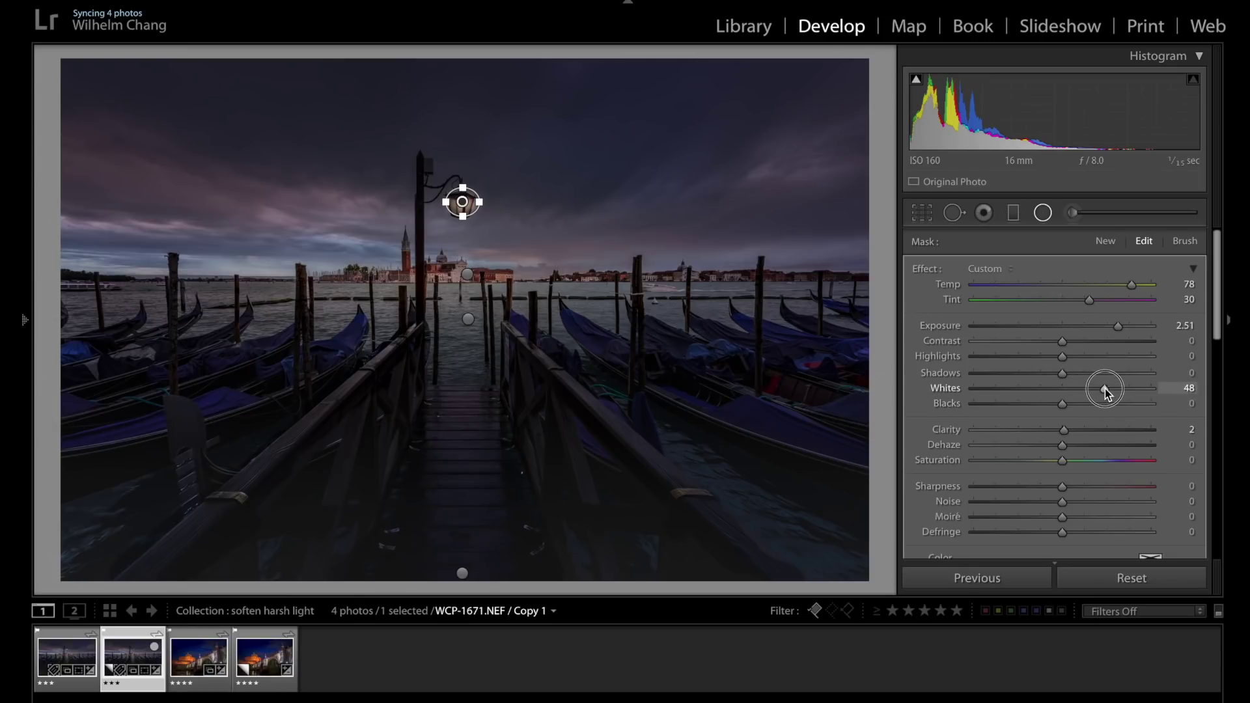
# - Lower Dehaze to −23, preview the glow, raise Feather to 96 and close the filter
pyautogui.scroll(-2, 1214, 341)
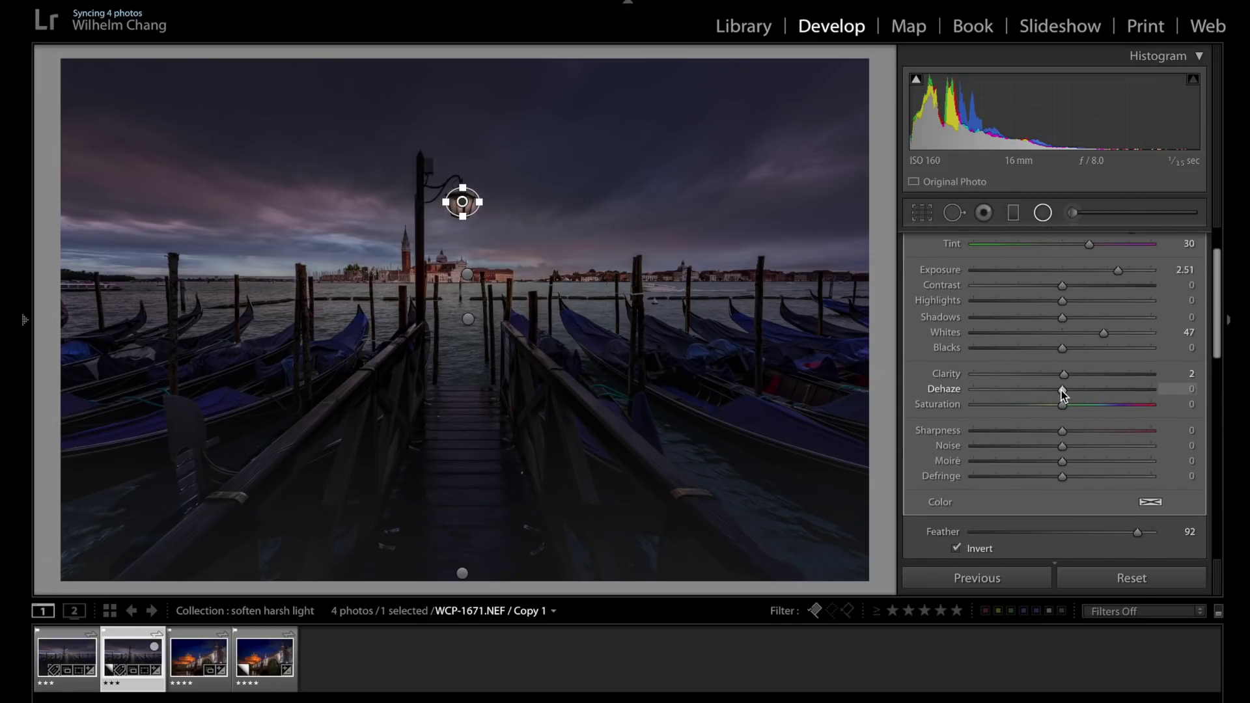
pyautogui.moveTo(1061, 389); pyautogui.dragTo(1042, 395)
pyautogui.hotkey('shift', 't')
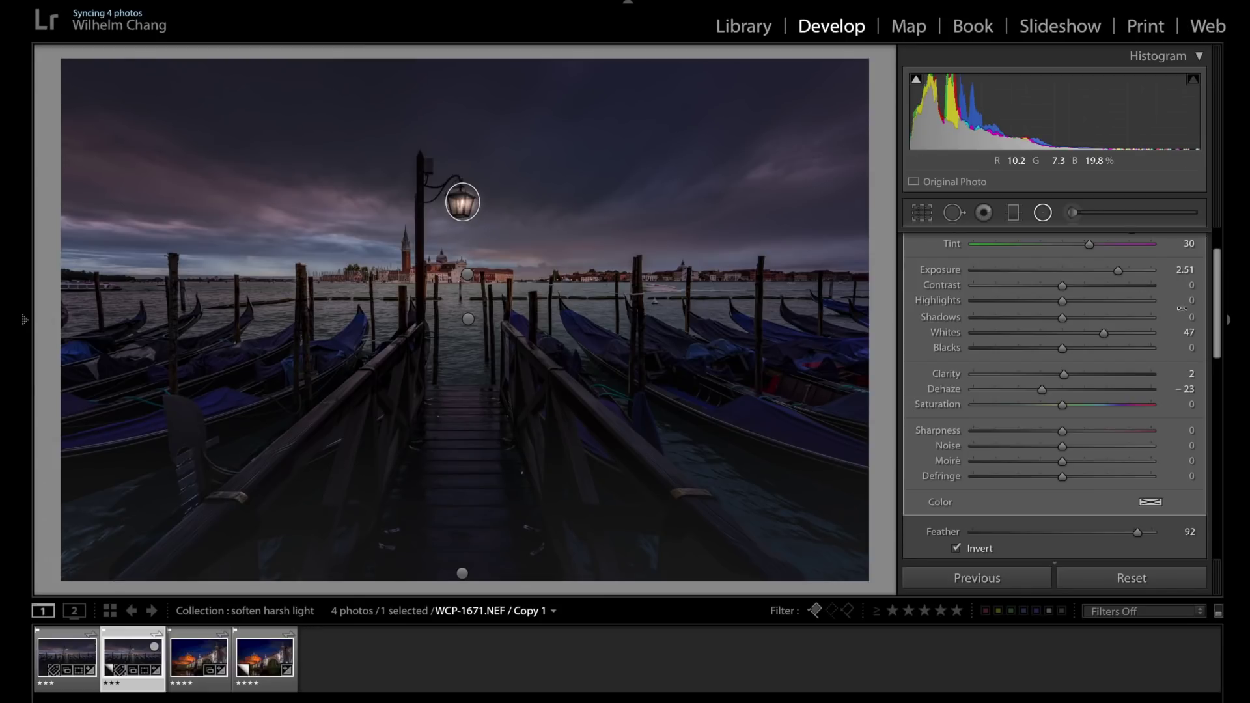
pyautogui.hotkey('shift', 't')
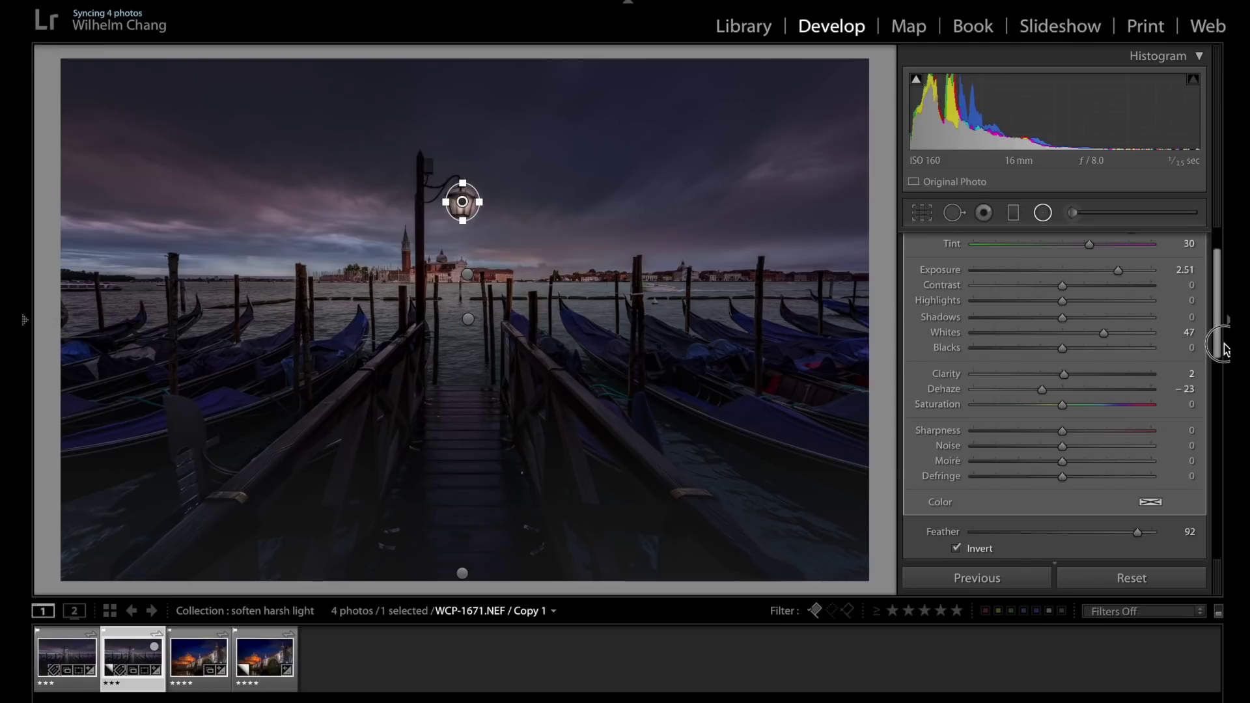
pyautogui.scroll(-1, 1218, 354)
pyautogui.scroll(-4, 1219, 355)
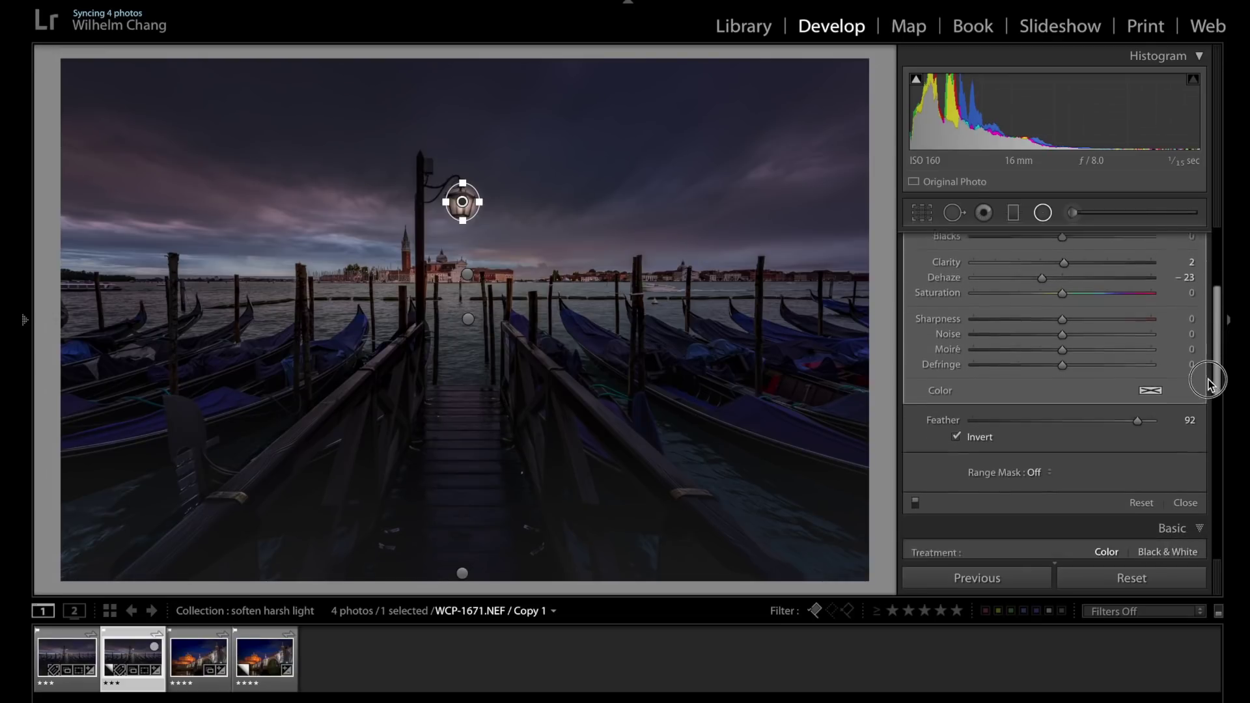
pyautogui.moveTo(1140, 423); pyautogui.dragTo(1138, 438)
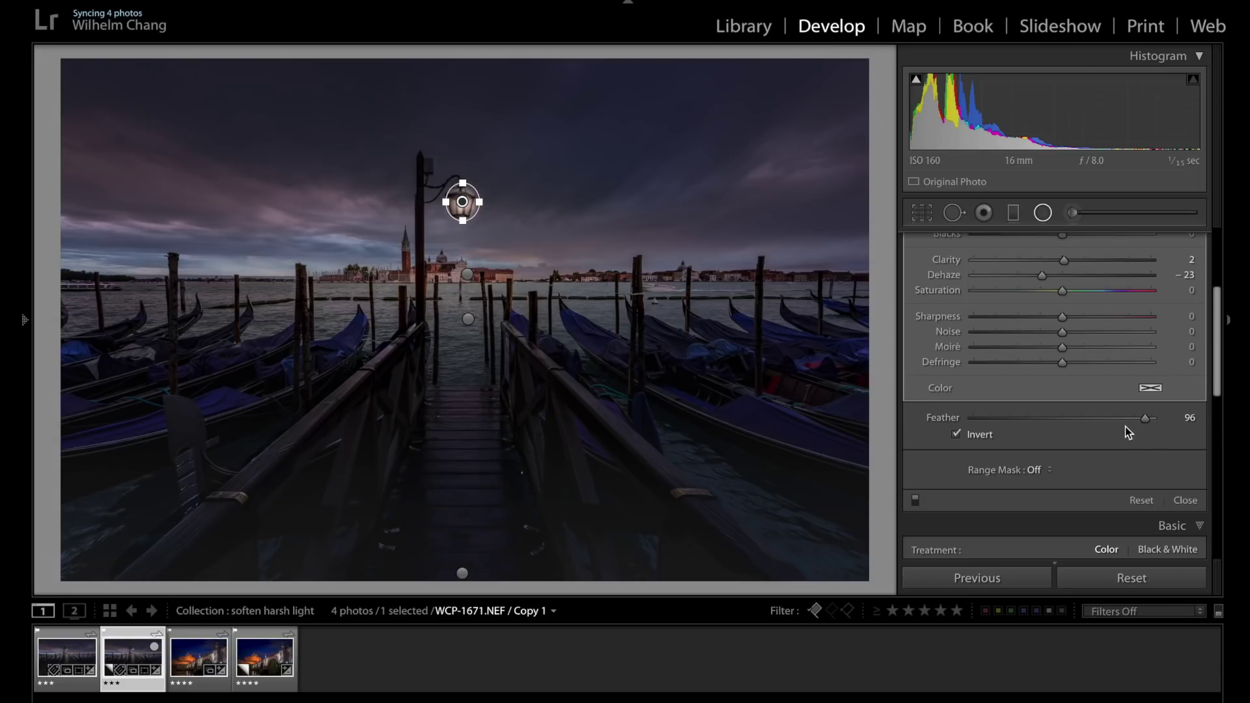
pyautogui.click(1185, 500)
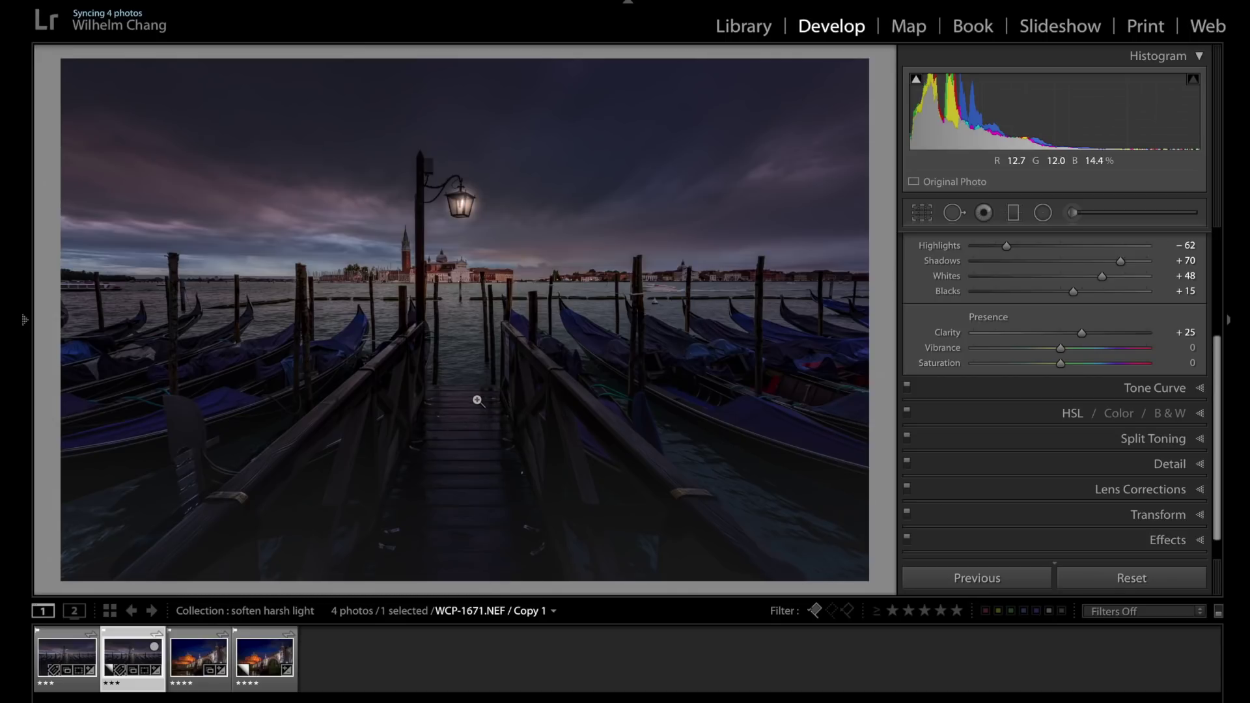
# - Duplicate the lantern's radial filter and move the copy down onto the pier reflection
pyautogui.click(1043, 213)
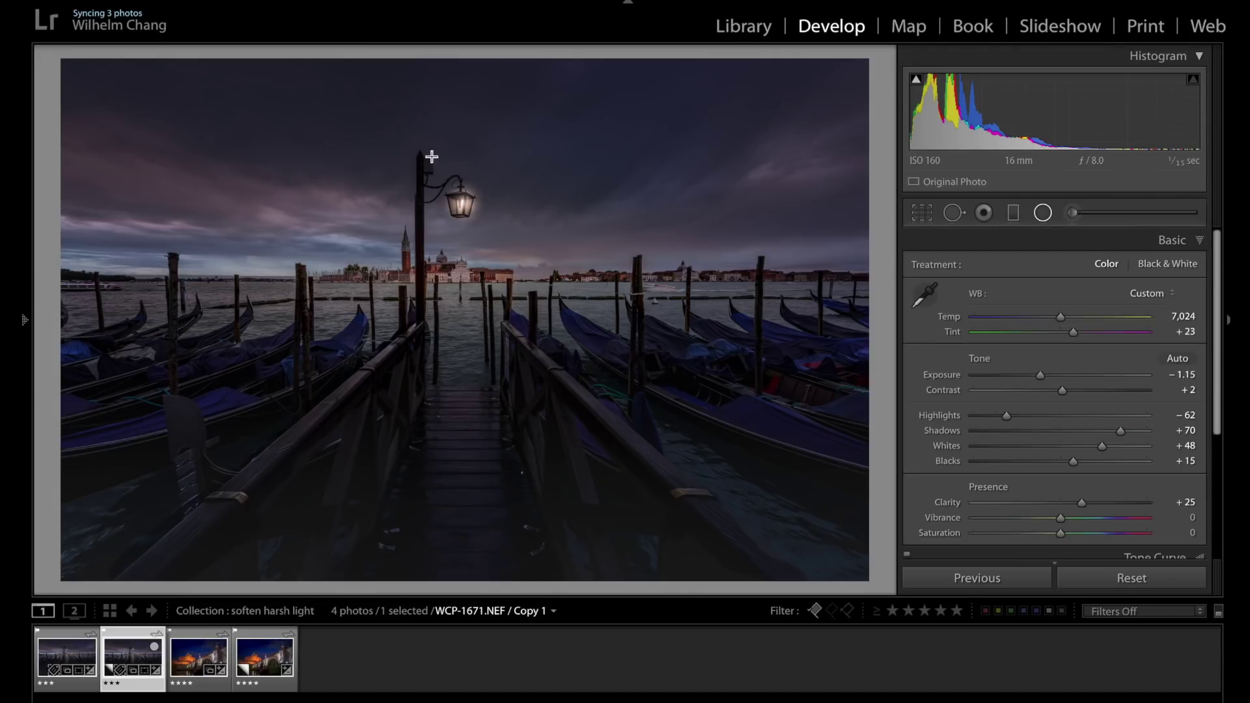
pyautogui.rightClick(463, 203)
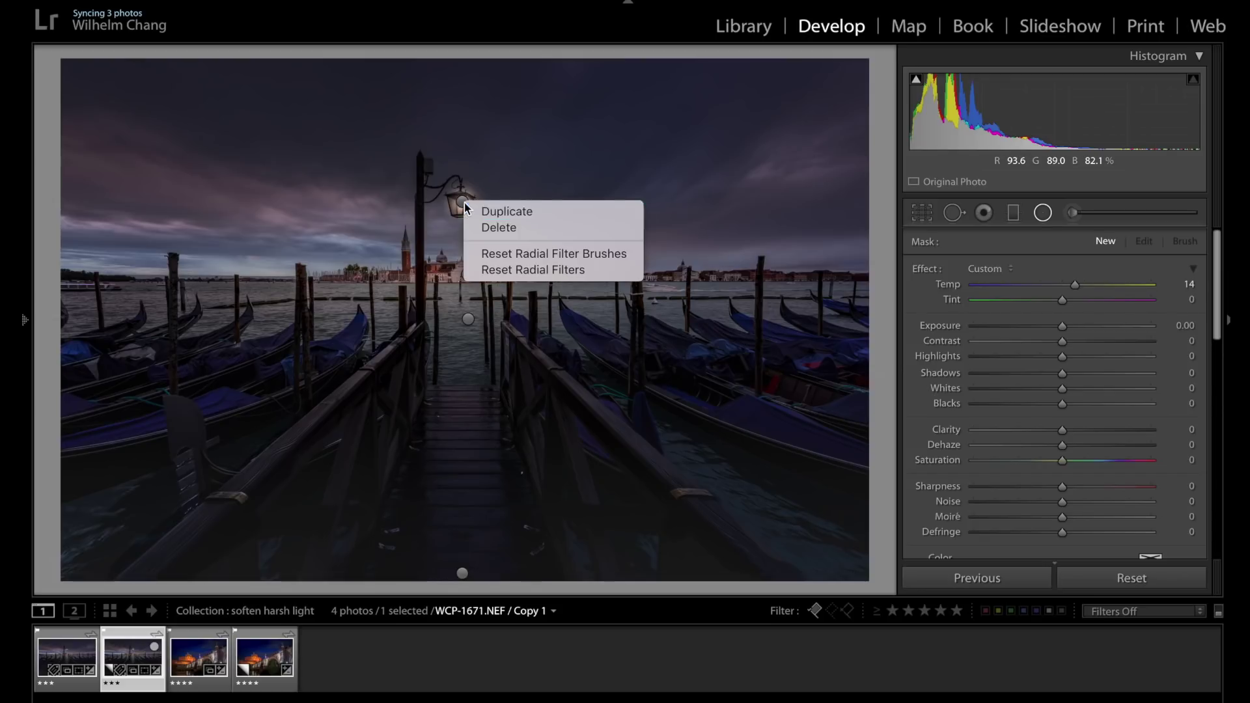
pyautogui.click(498, 210)
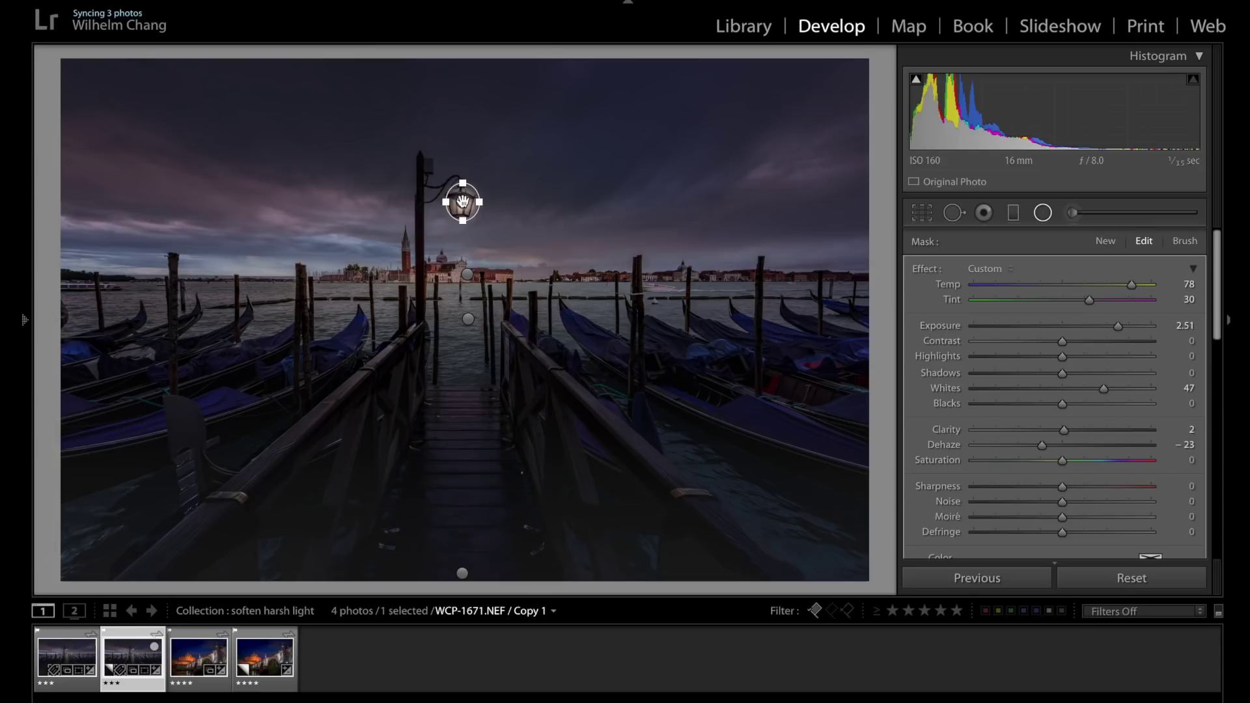
pyautogui.moveTo(460, 202); pyautogui.dragTo(464, 409)
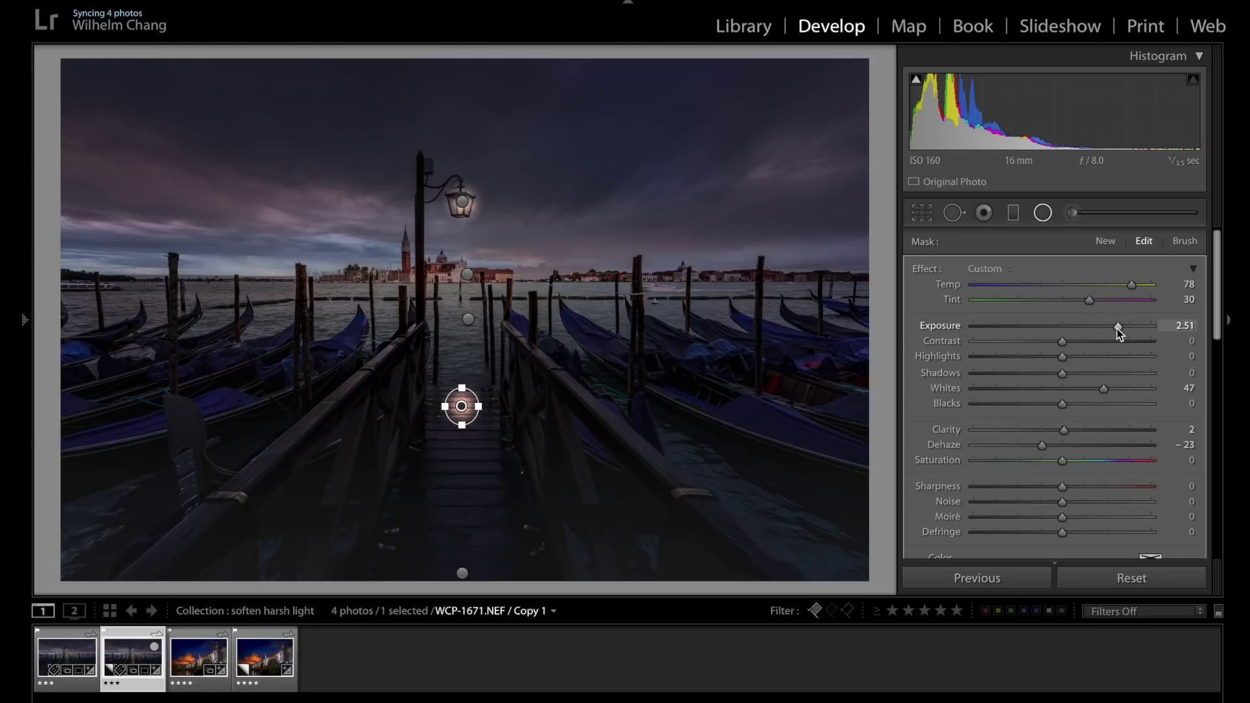
# - Dim the reflection glow to Exposure 0.61, reset its Dehaze to 0, reduce Whites, and close
pyautogui.moveTo(1115, 328); pyautogui.dragTo(1076, 330)
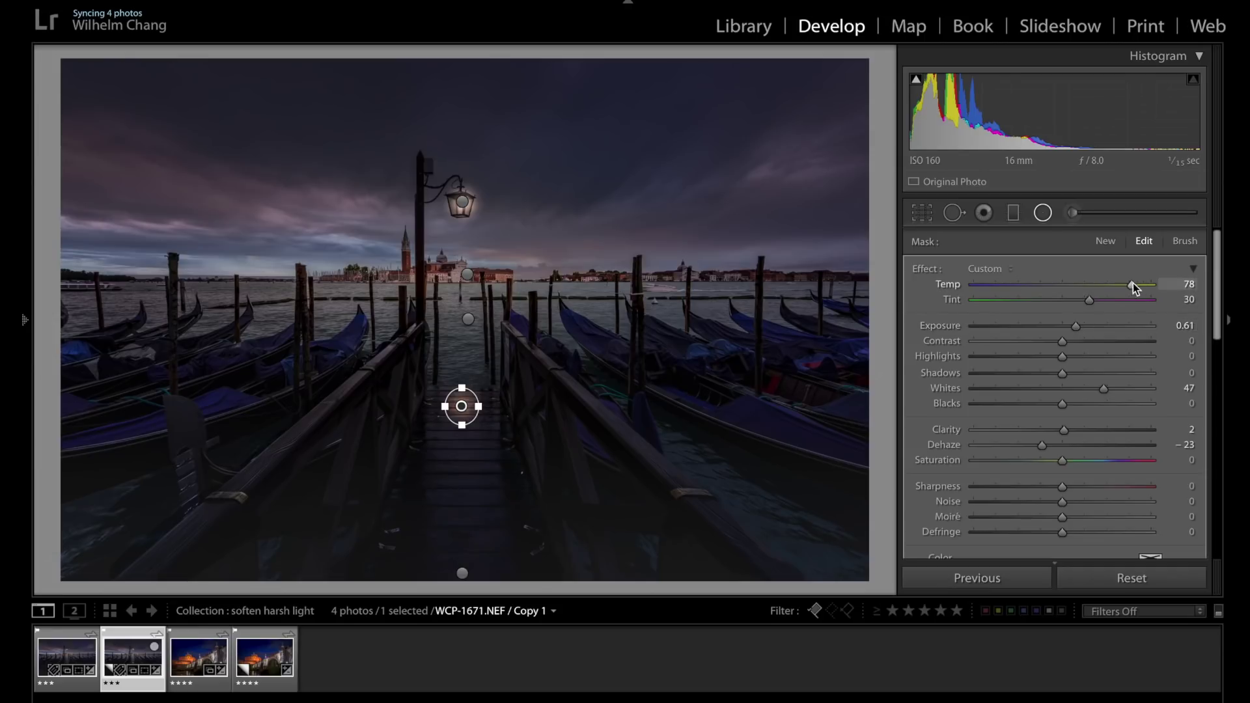
pyautogui.moveTo(1130, 286); pyautogui.dragTo(1082, 292)
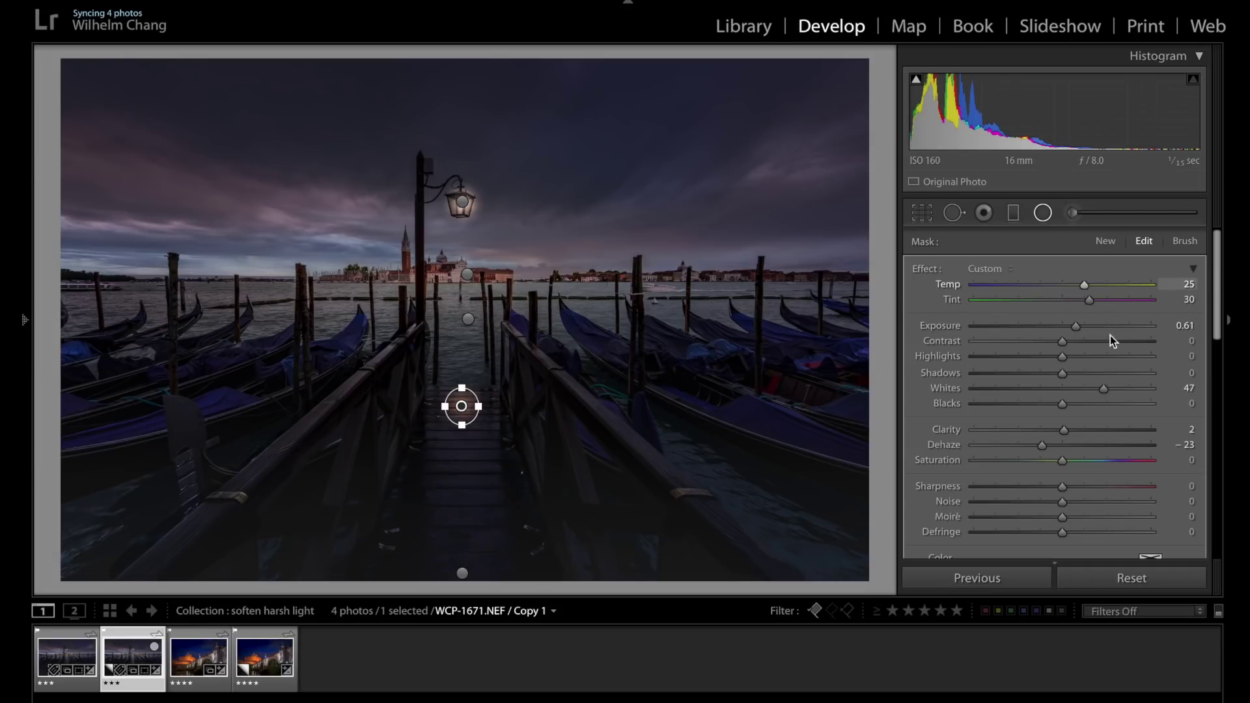
pyautogui.doubleClick(945, 445)
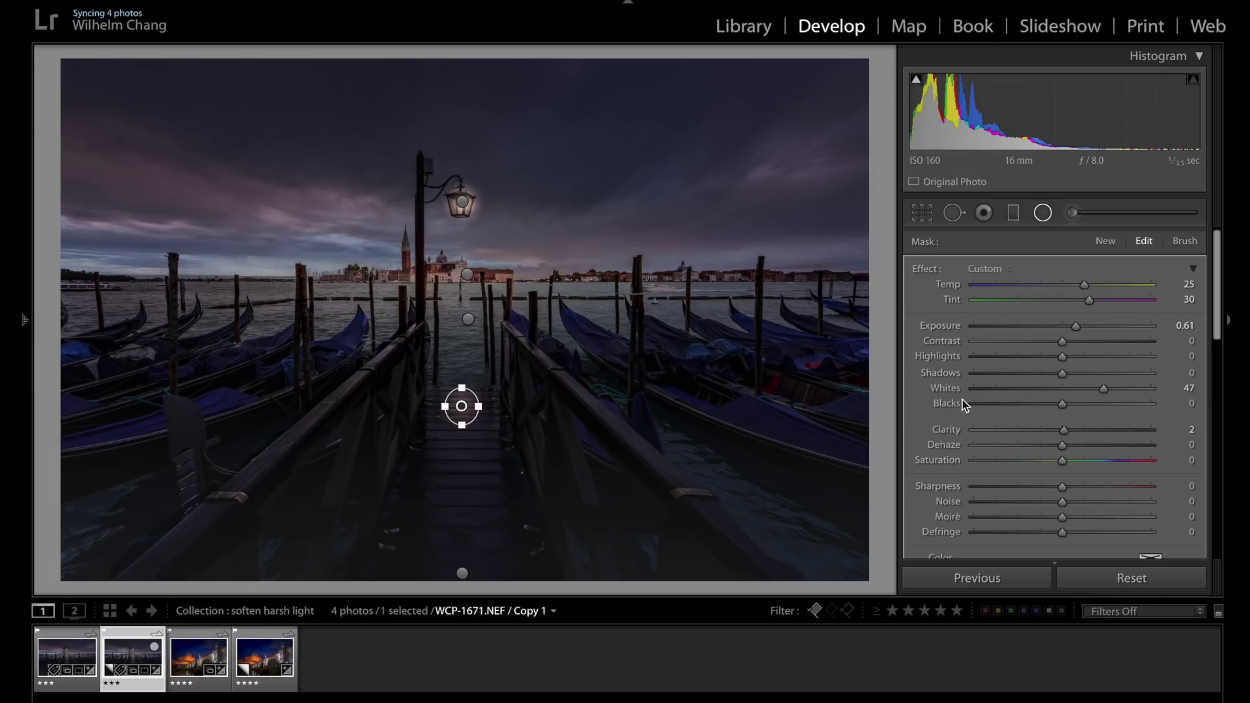
pyautogui.moveTo(1103, 388); pyautogui.dragTo(1084, 388)
pyautogui.moveTo(1216, 332); pyautogui.dragTo(1216, 381)
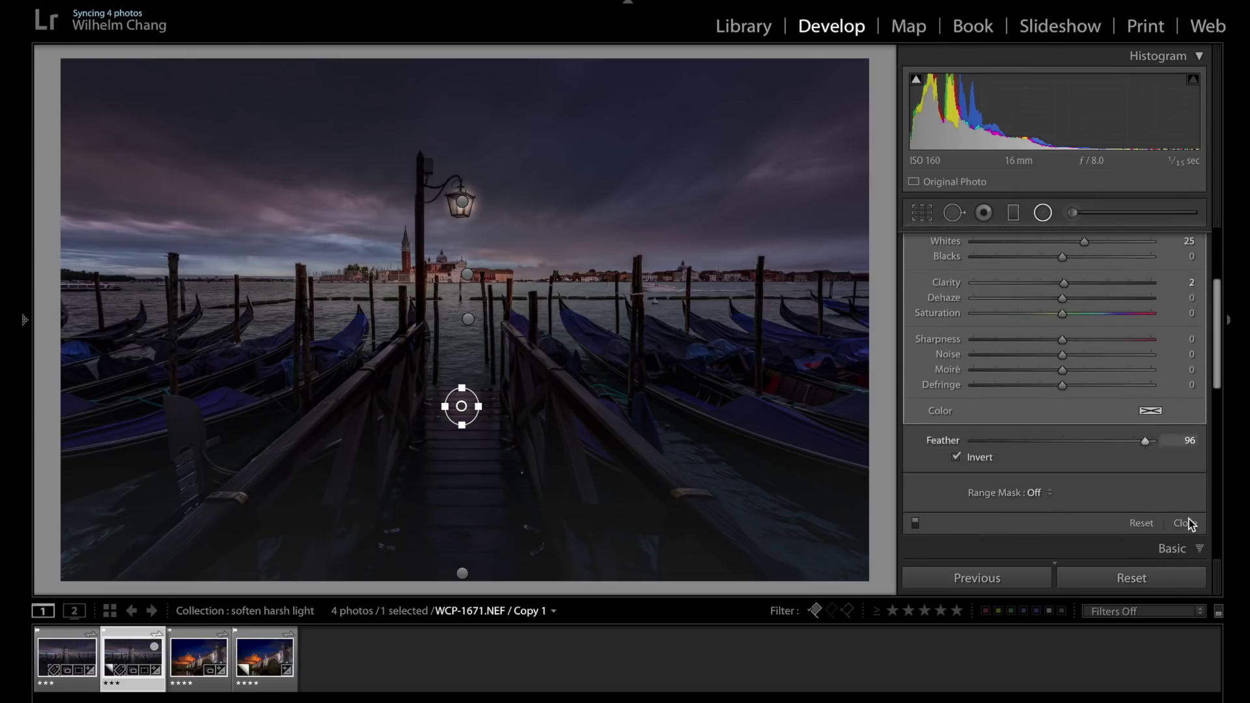
pyautogui.click(1185, 523)
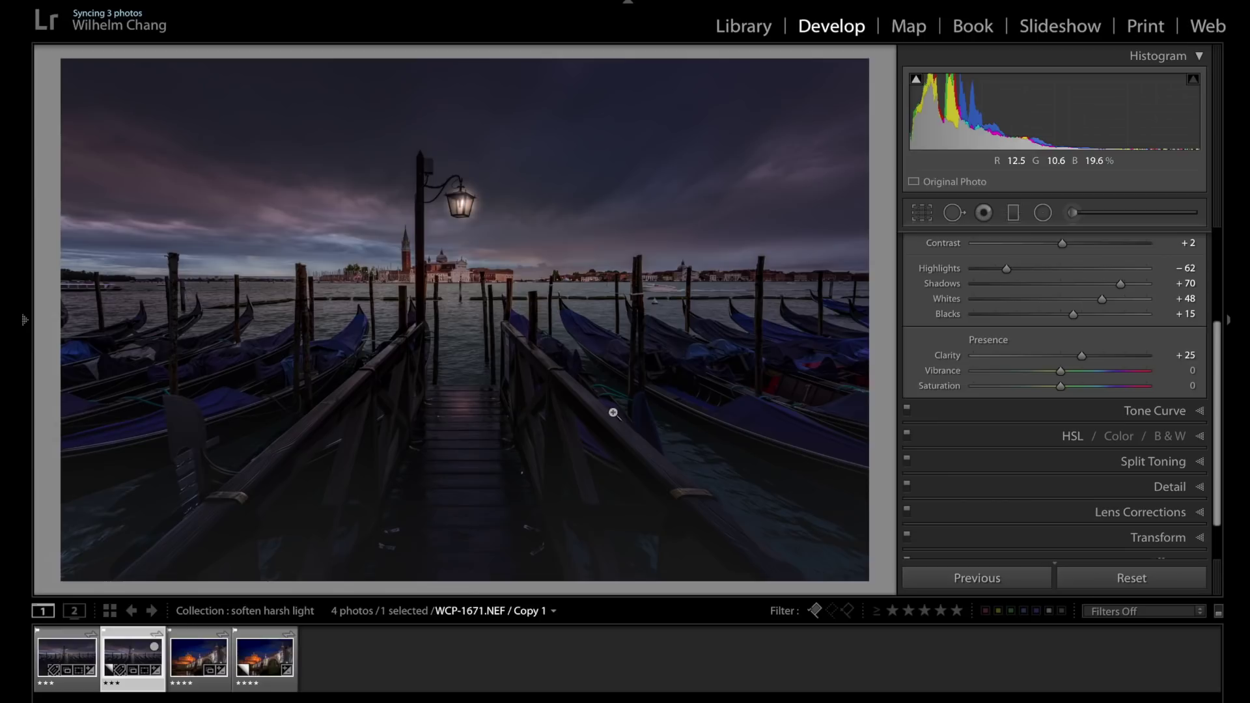
# - Load the Rome bridge photo WCP-4556.NEF / Copy 2 from the filmstrip
pyautogui.click(293, 687)
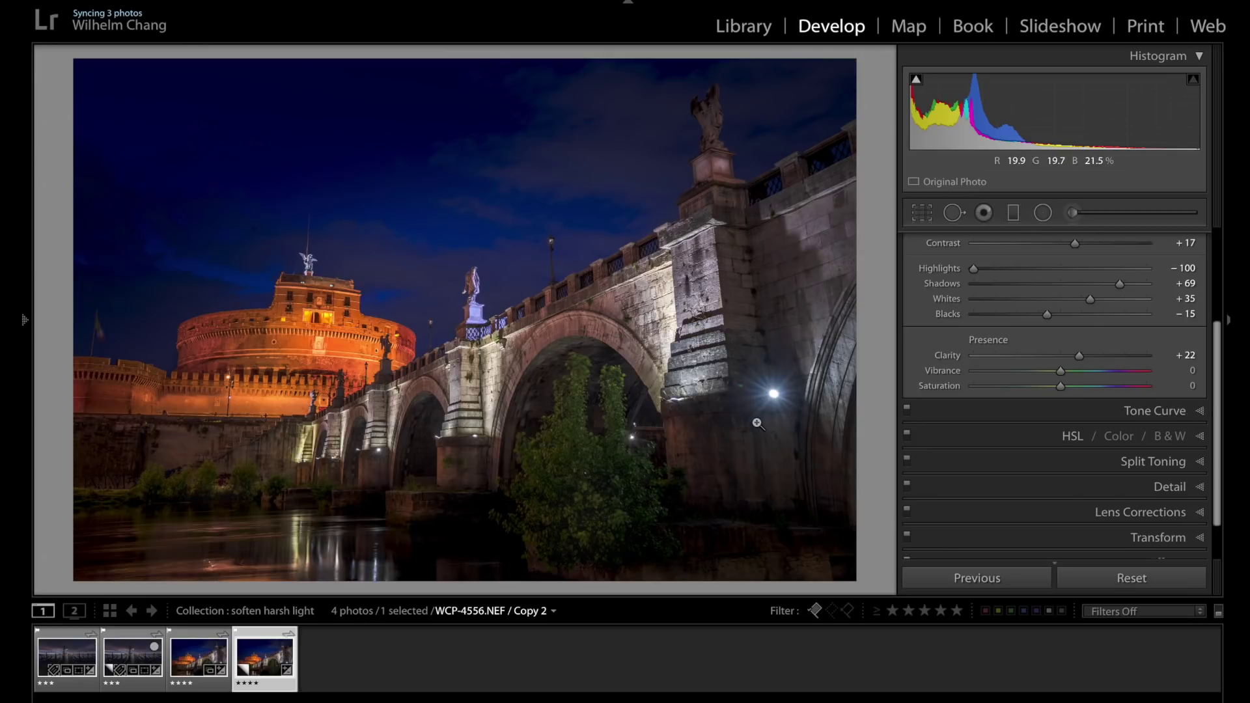
# - Draw an inverted, Feather 92 radial filter around the bridge pier light, then center and widen it
pyautogui.click(1044, 214)
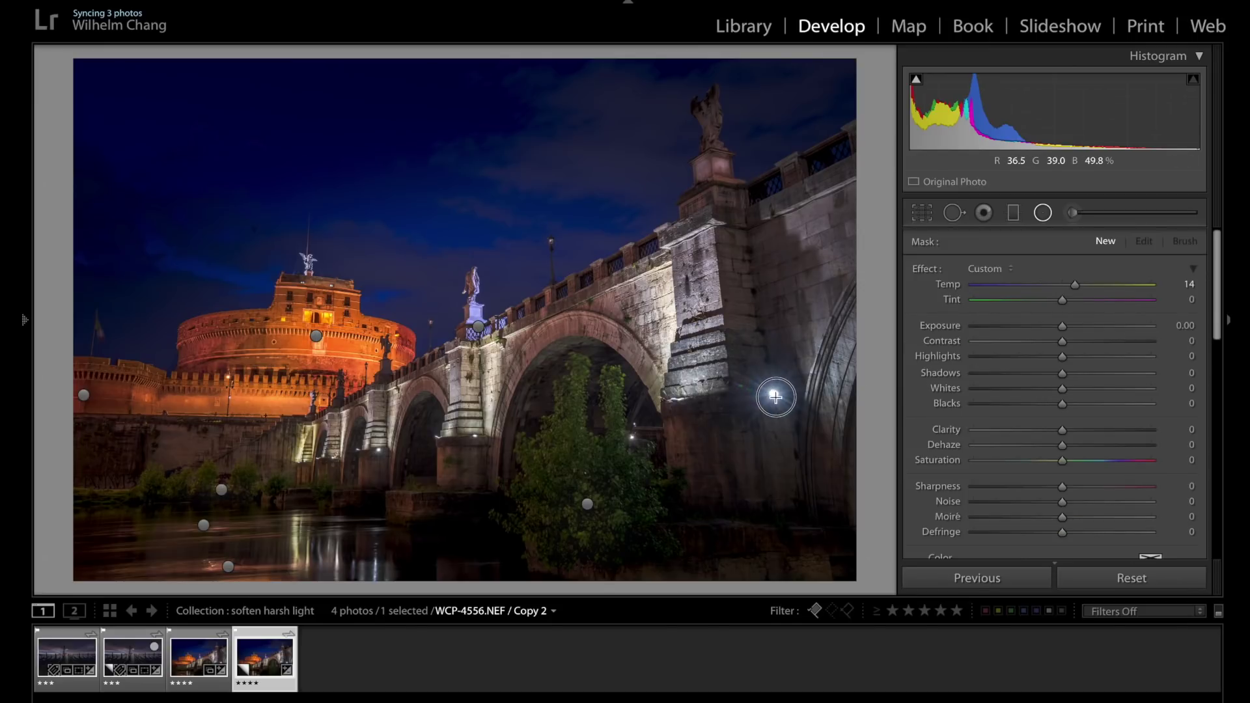
pyautogui.moveTo(760, 384); pyautogui.dragTo(784, 406)
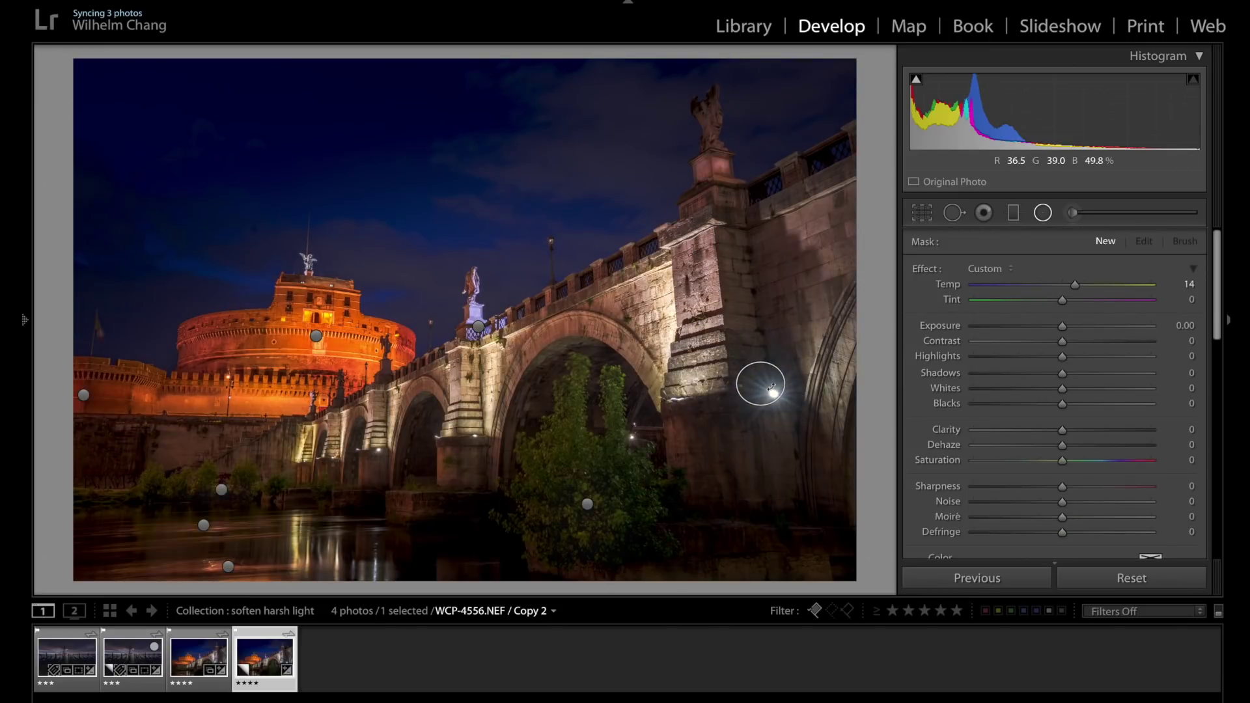
pyautogui.moveTo(1219, 325); pyautogui.dragTo(1210, 384)
pyautogui.click(956, 432)
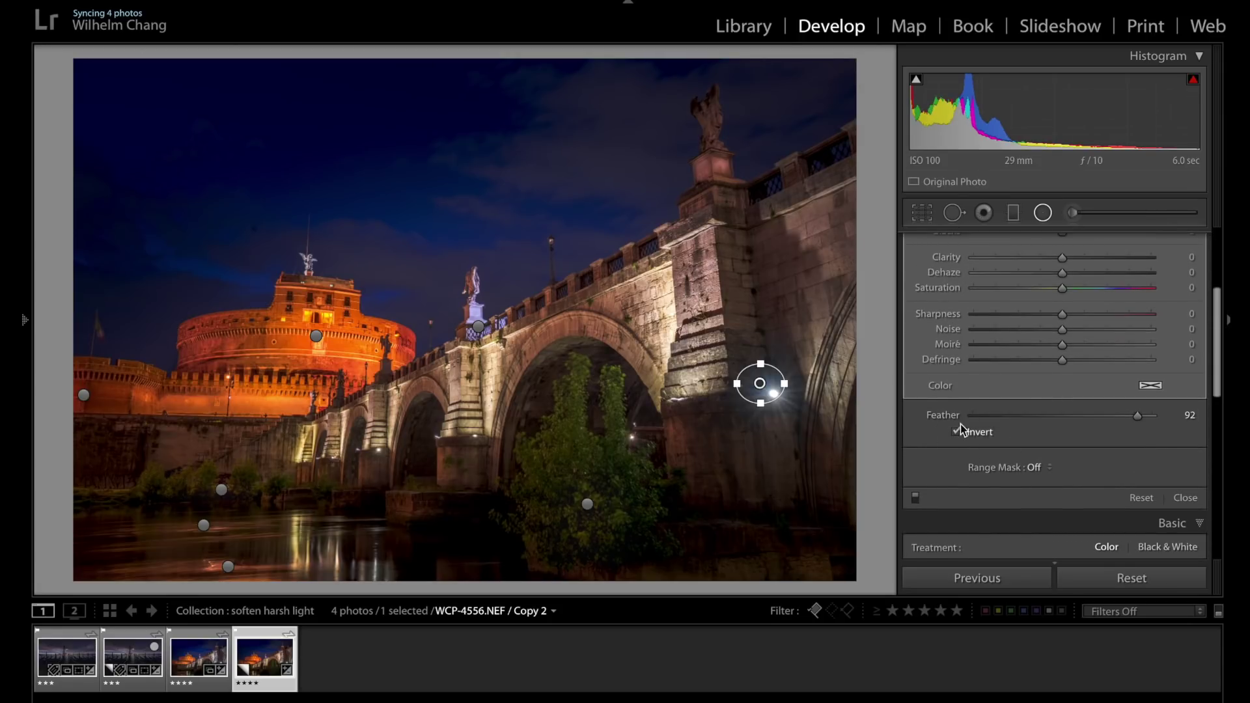
pyautogui.click(770, 392)
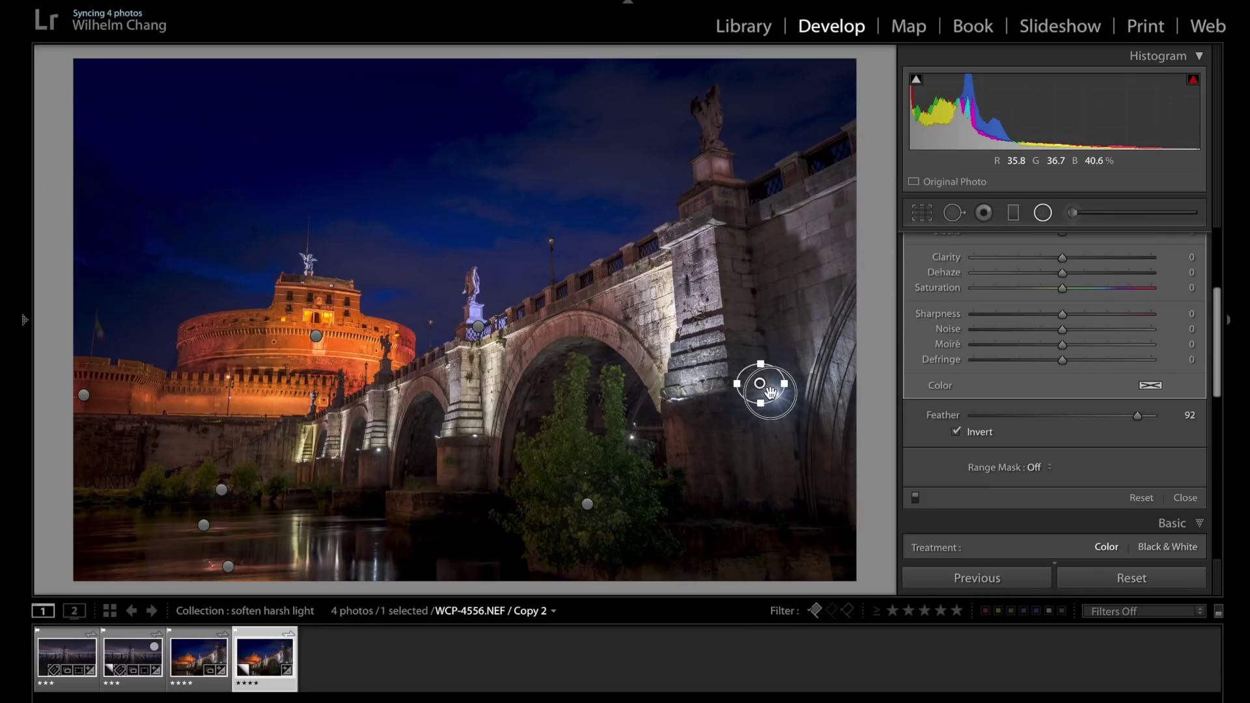
pyautogui.moveTo(770, 392); pyautogui.dragTo(782, 399)
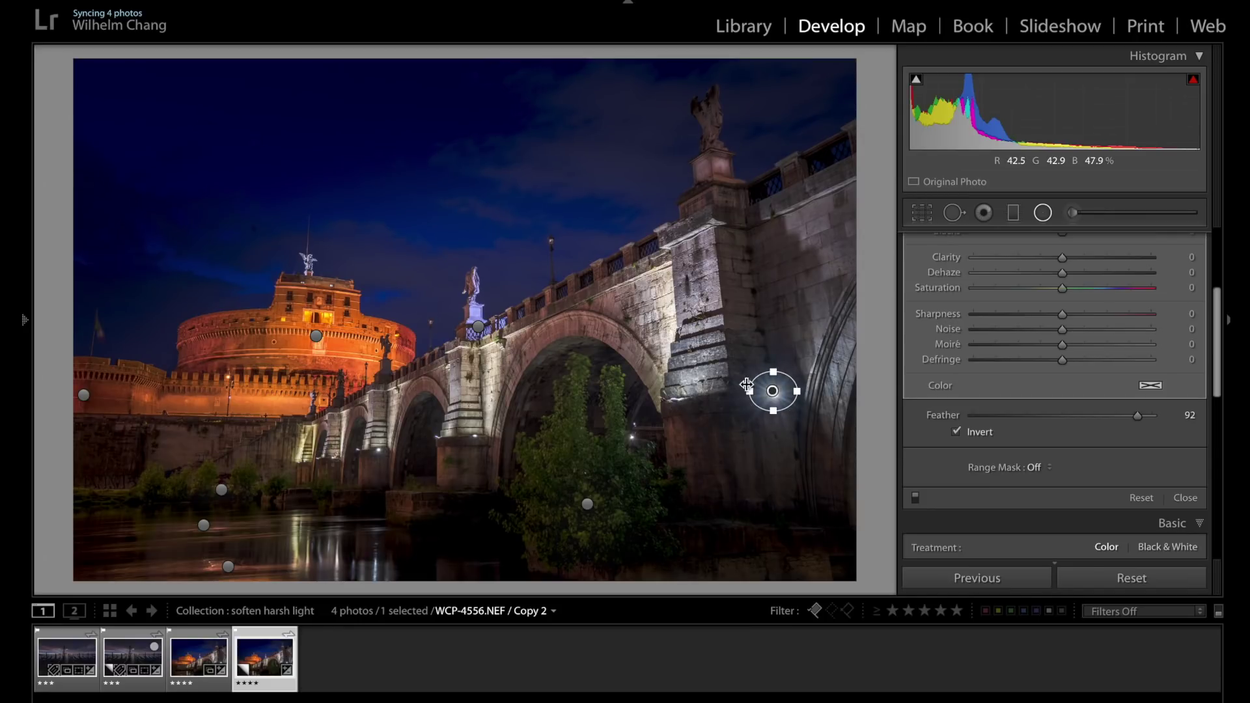
pyautogui.click(775, 415)
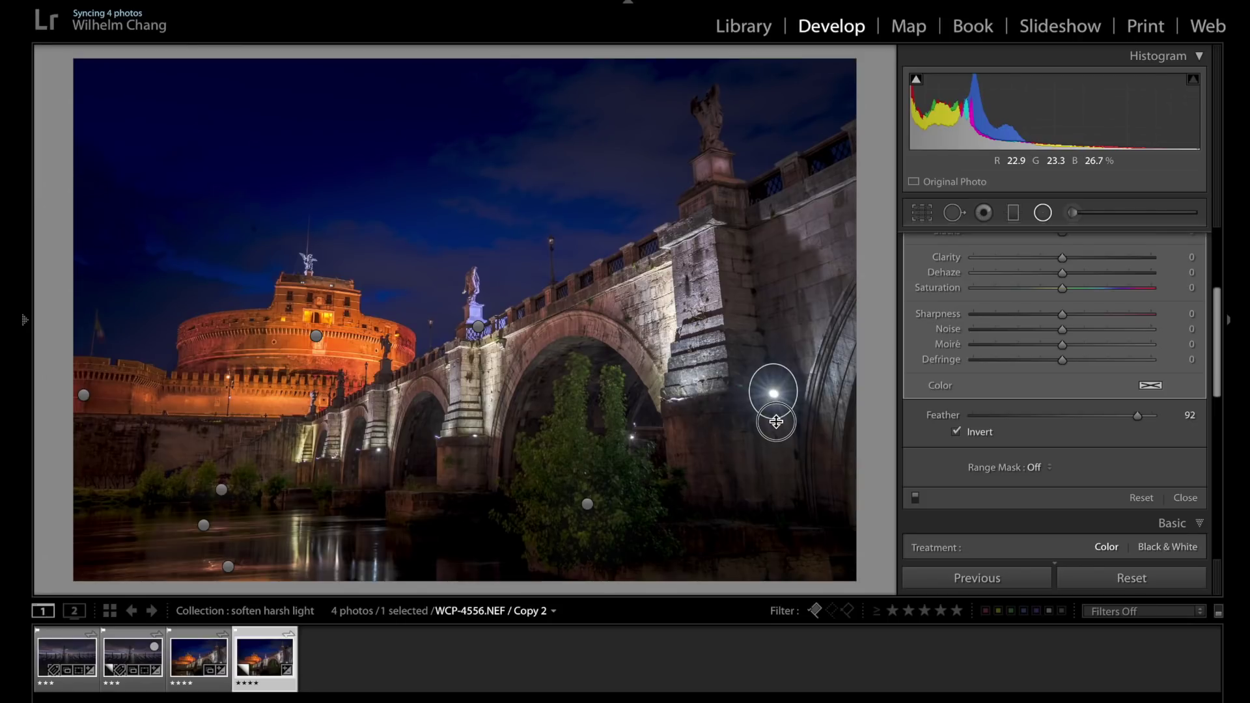
pyautogui.moveTo(776, 422)
pyautogui.mouseDown()
pyautogui.moveTo(742, 395)
pyautogui.moveTo(797, 420)
pyautogui.moveTo(785, 423)
pyautogui.mouseUp()
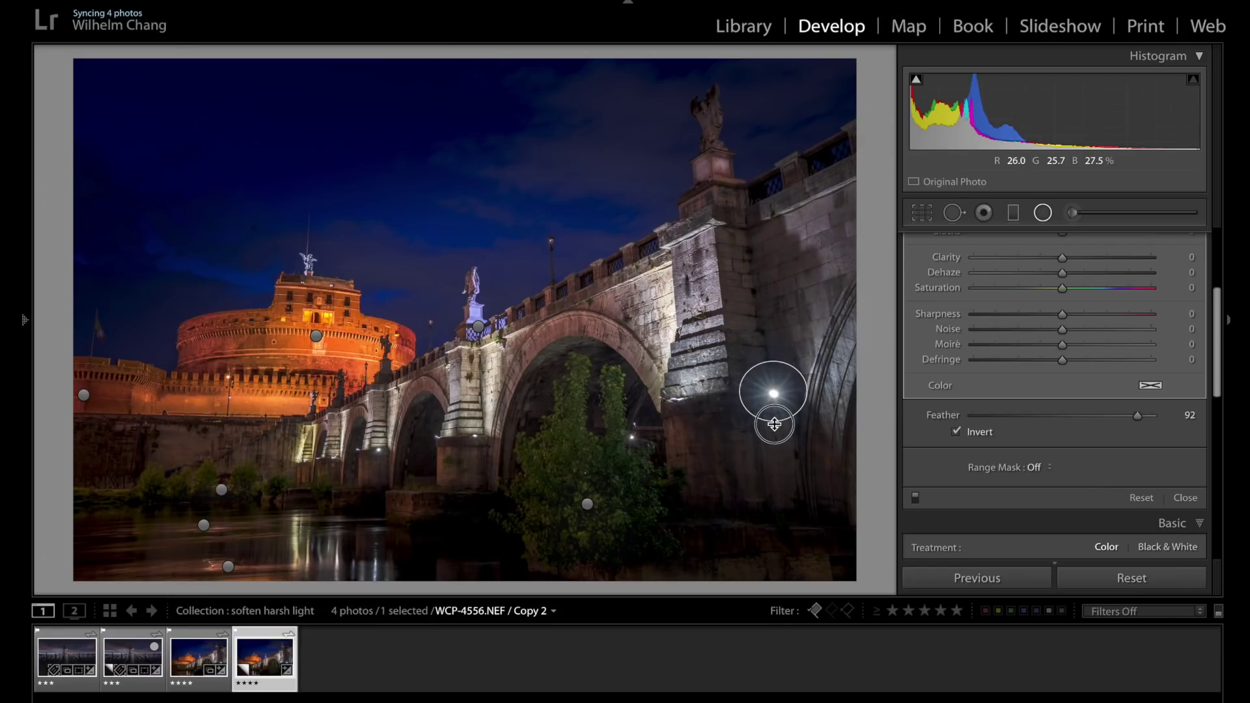
# - Set the pier-light filter to Temp 45 and Exposure −0.34, lower Dehaze, and refine its placement
pyautogui.moveTo(1220, 313); pyautogui.dragTo(1216, 243)
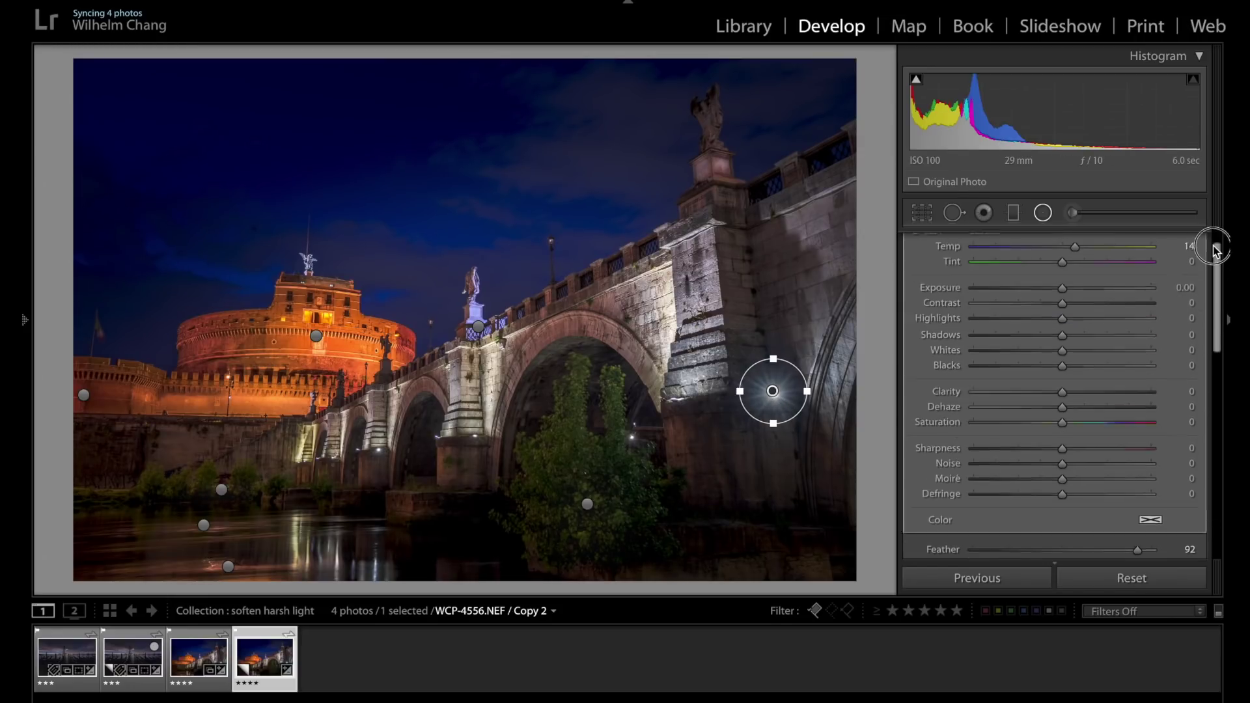
pyautogui.moveTo(1074, 284); pyautogui.dragTo(1101, 287)
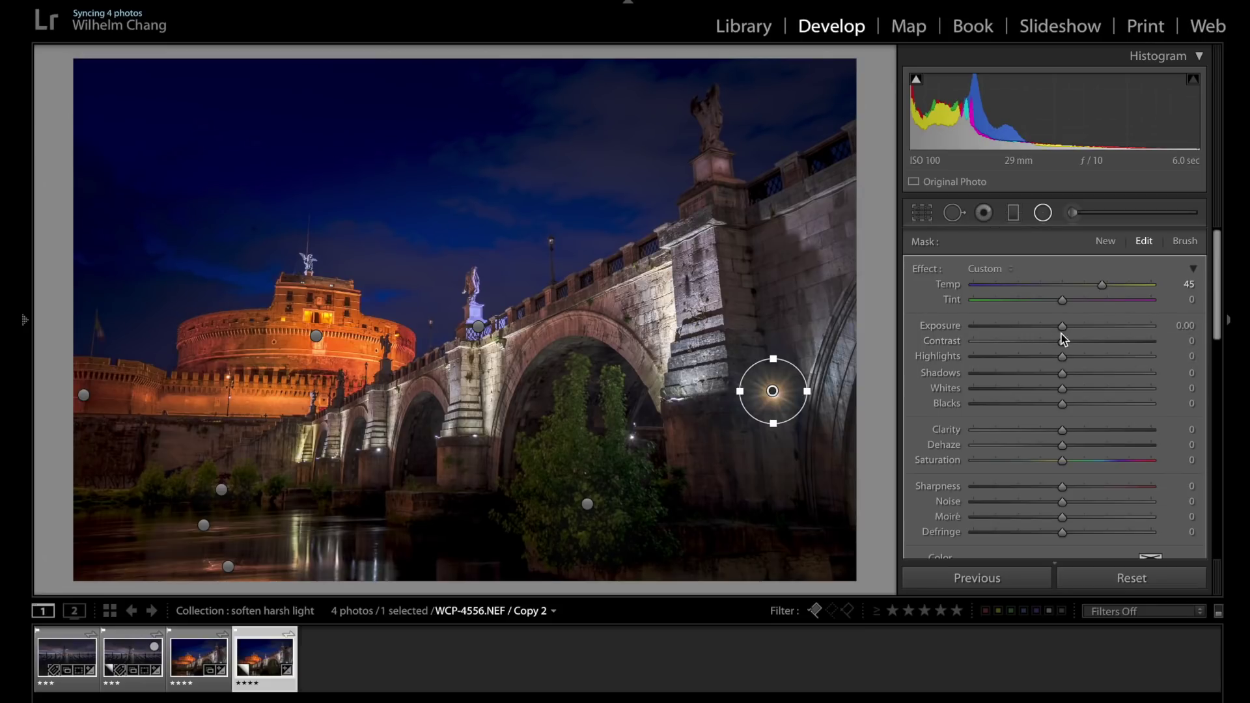
pyautogui.moveTo(1058, 326); pyautogui.dragTo(1045, 337)
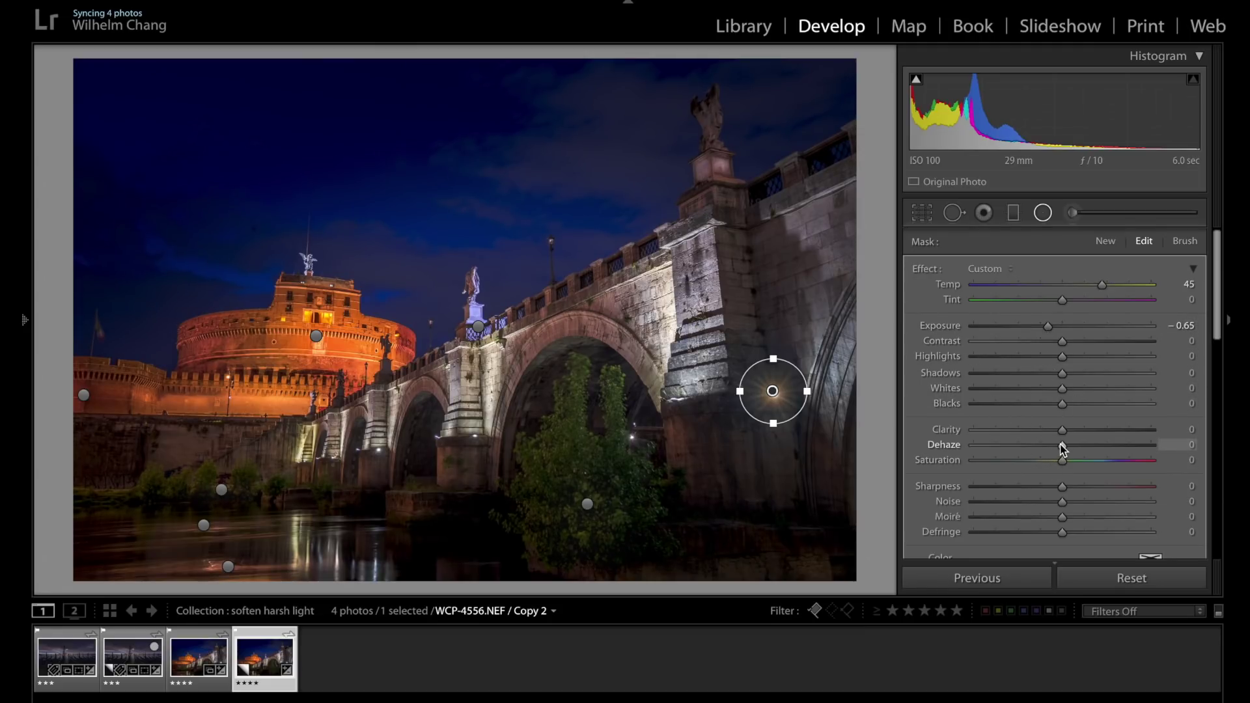
pyautogui.moveTo(1060, 447); pyautogui.dragTo(1044, 448)
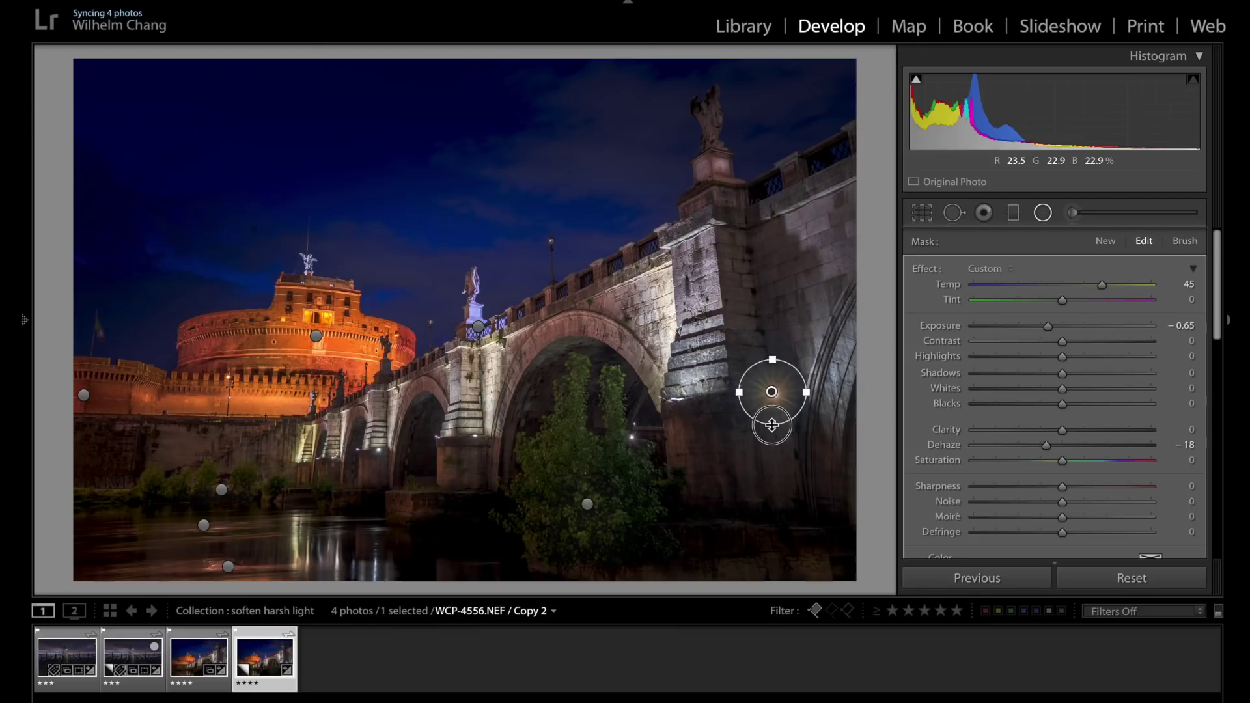
pyautogui.moveTo(771, 425); pyautogui.dragTo(773, 423)
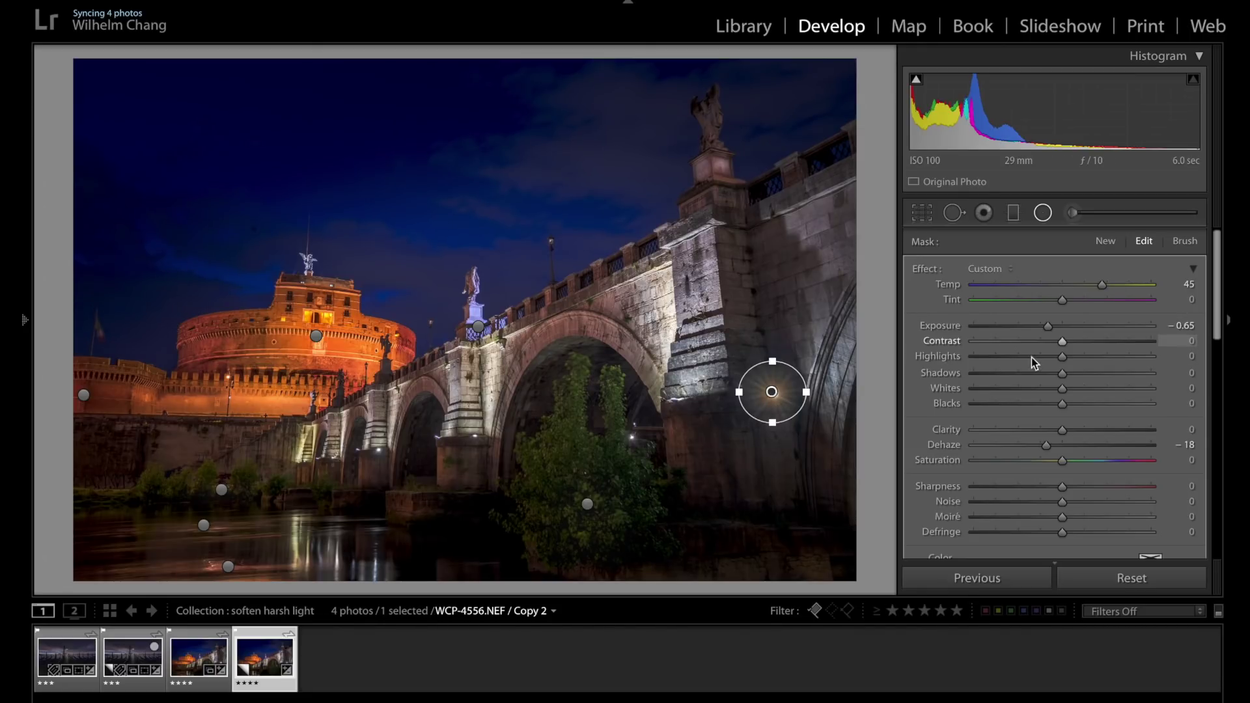
pyautogui.moveTo(1047, 330); pyautogui.dragTo(1055, 327)
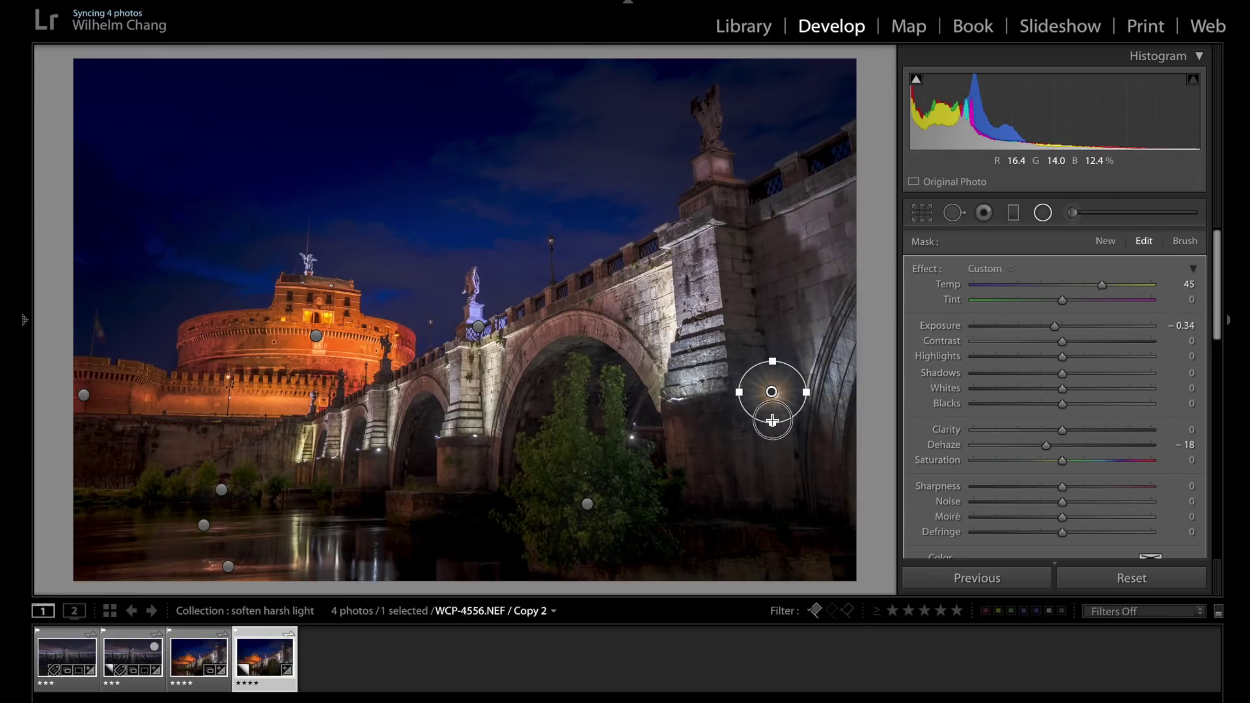
pyautogui.hotkey('shift', 'm')
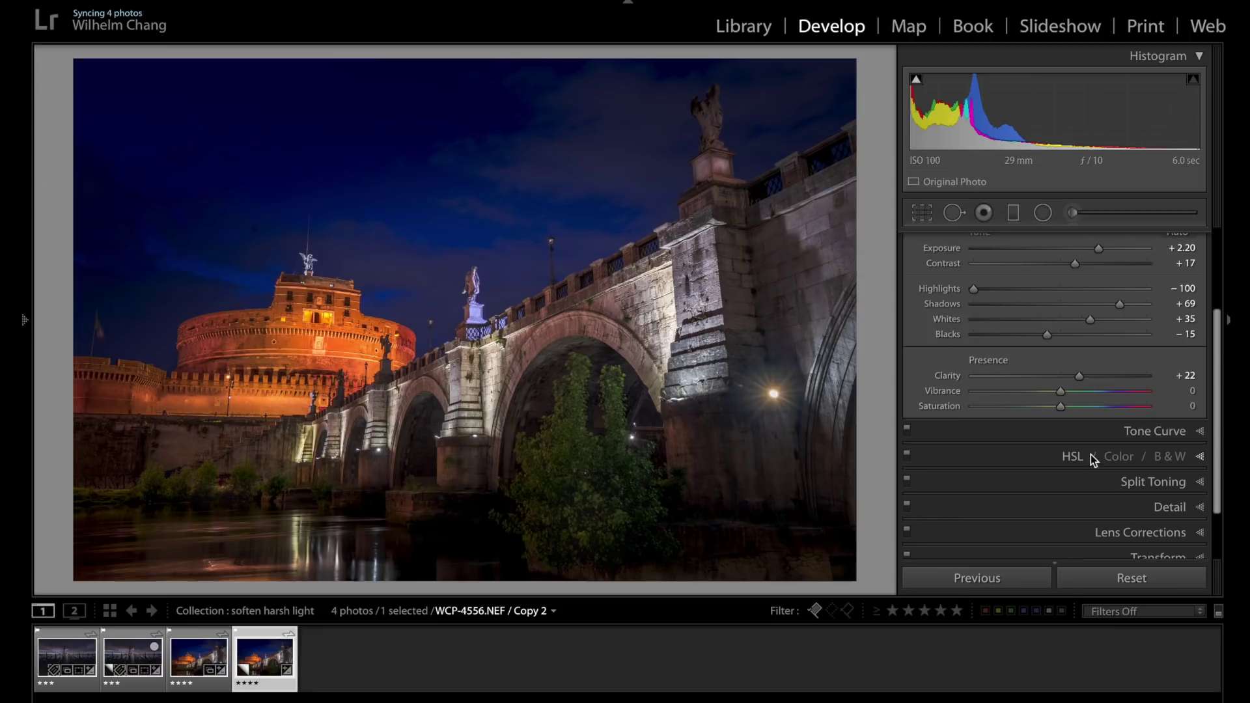
# - Reselect the pier-light filter, ease Dehaze to −12, and close the filter work
pyautogui.click(1042, 212)
pyautogui.click(772, 392)
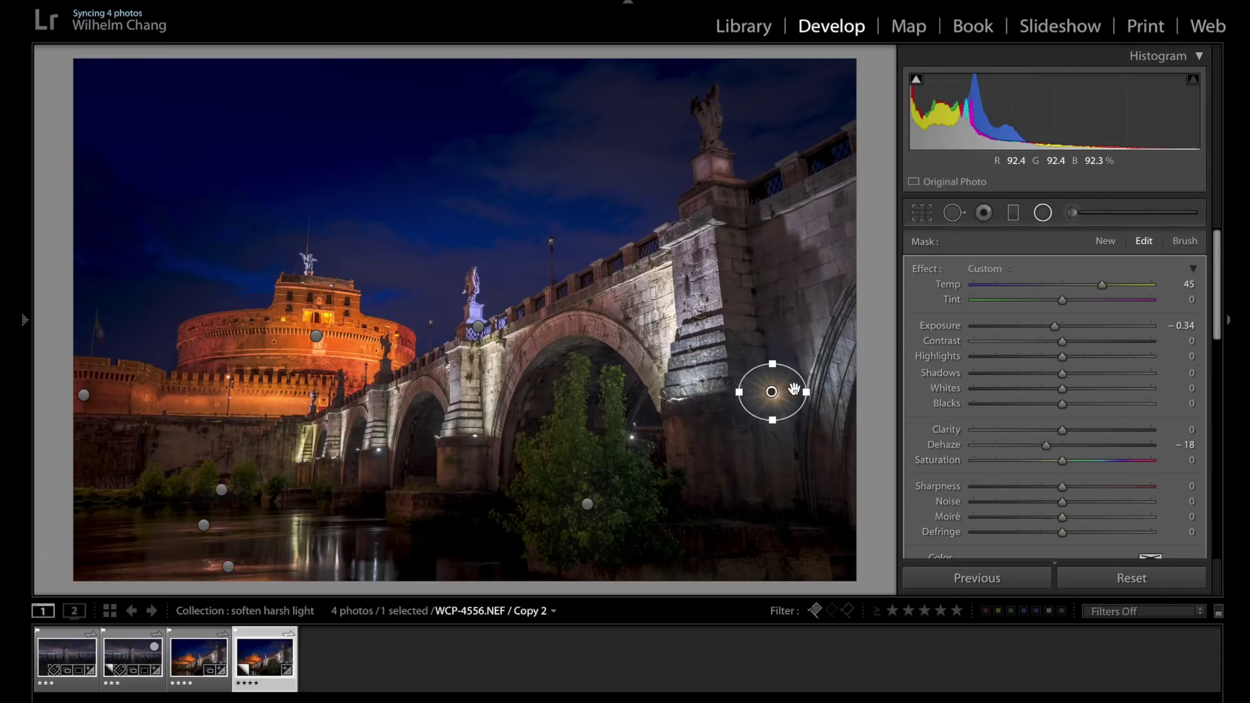
pyautogui.moveTo(1046, 447); pyautogui.dragTo(1051, 444)
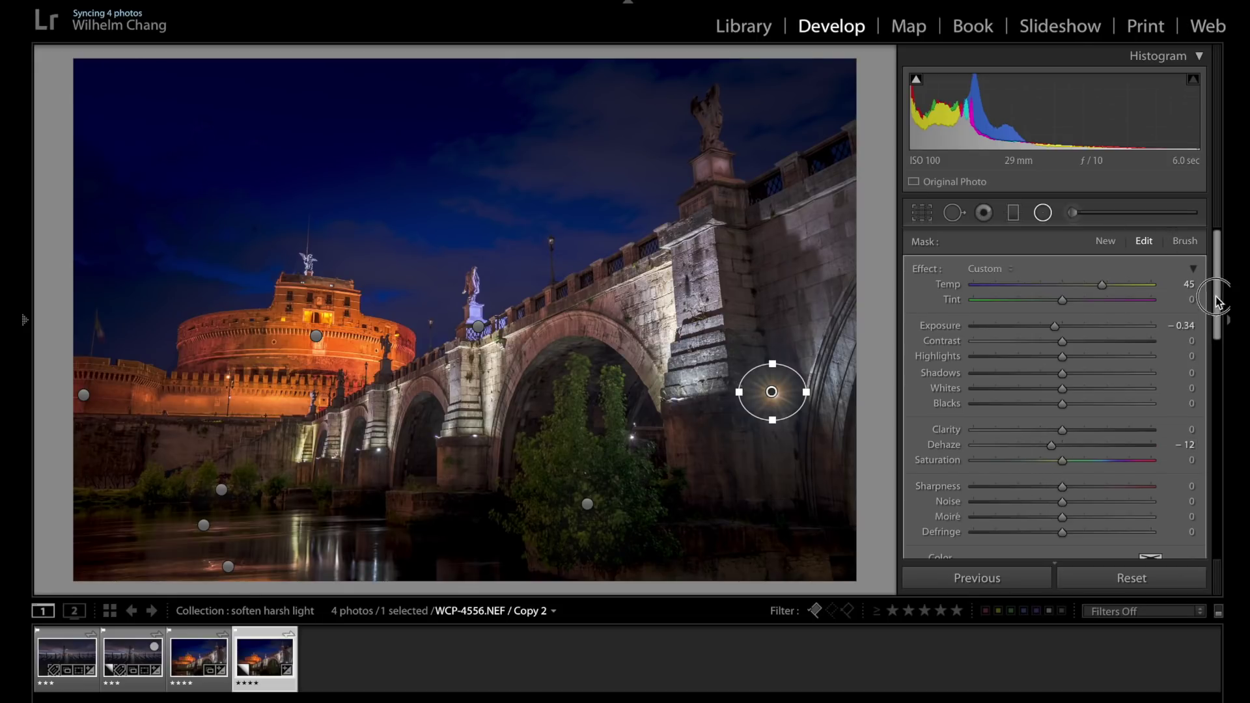
pyautogui.scroll(-3, 1164, 480)
pyautogui.click(1194, 515)
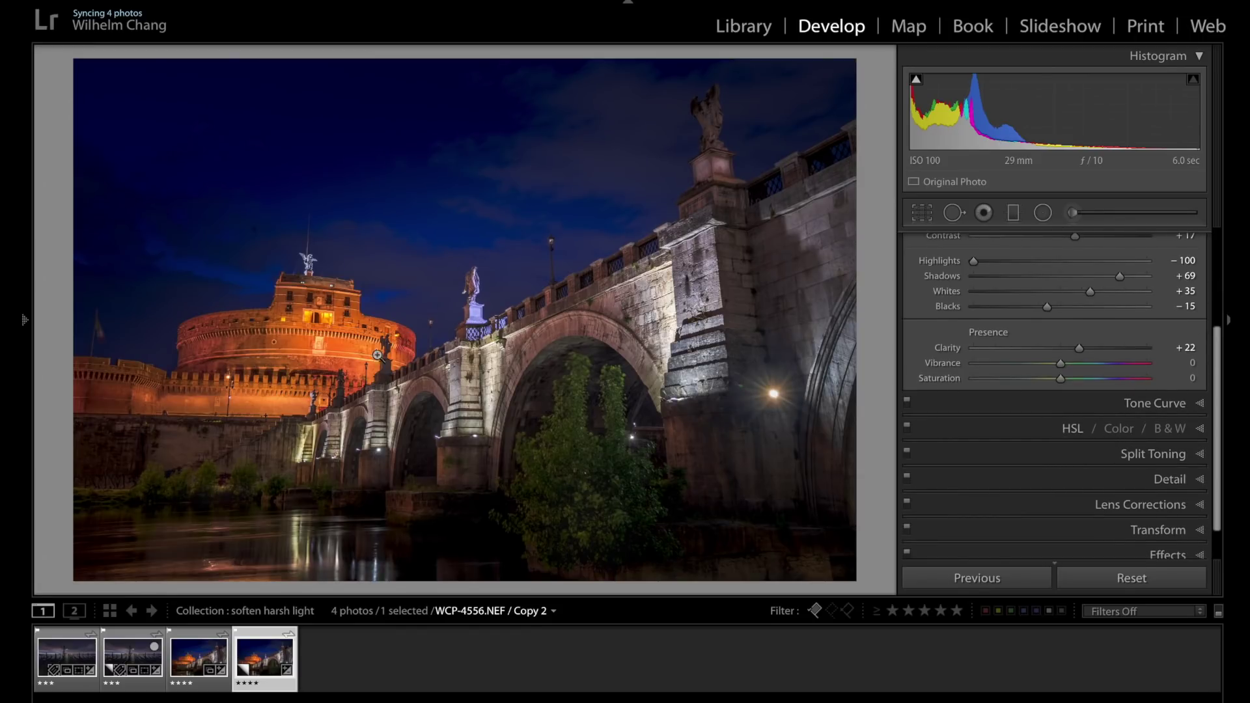
pyautogui.moveTo(29, 323)
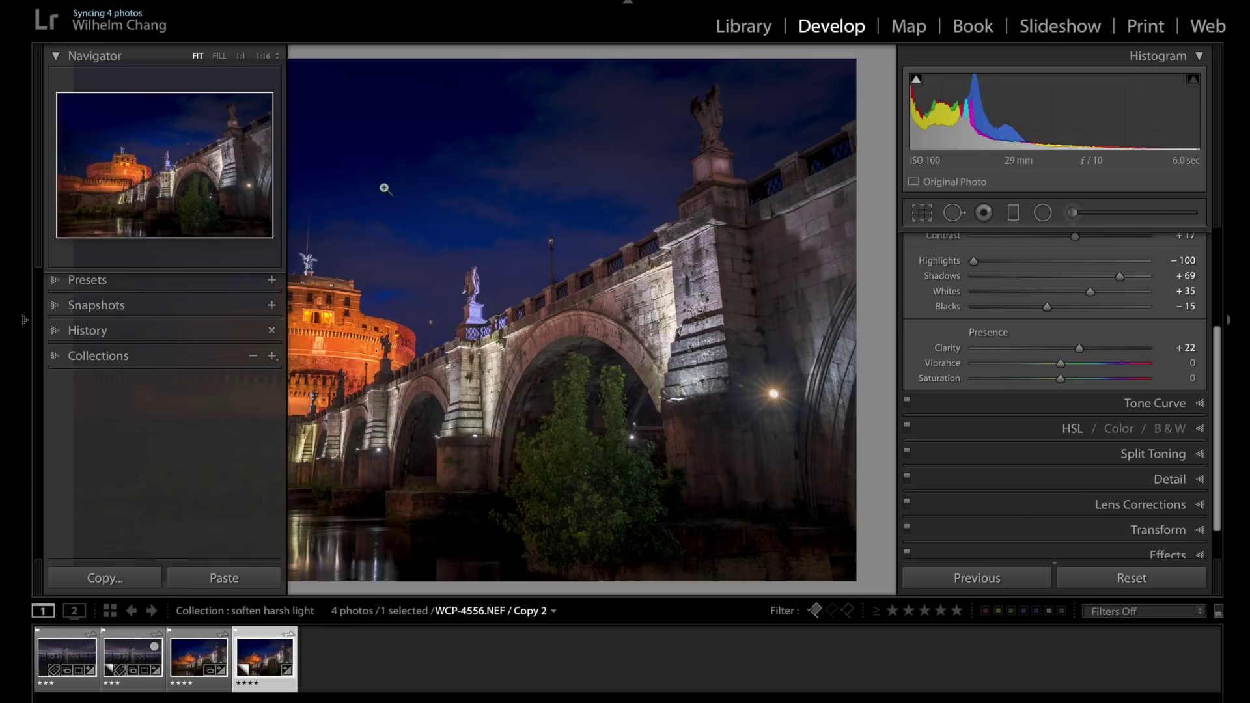
pyautogui.click(87, 330)
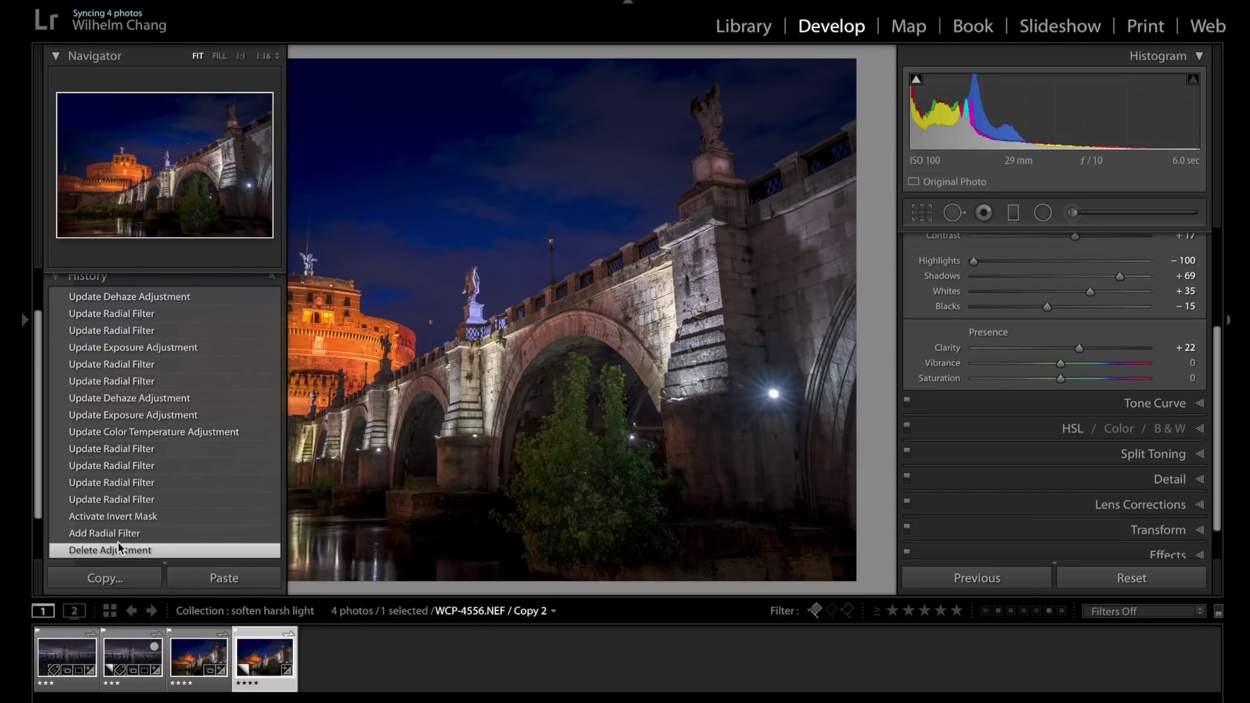
pyautogui.scroll(1, 140, 416)
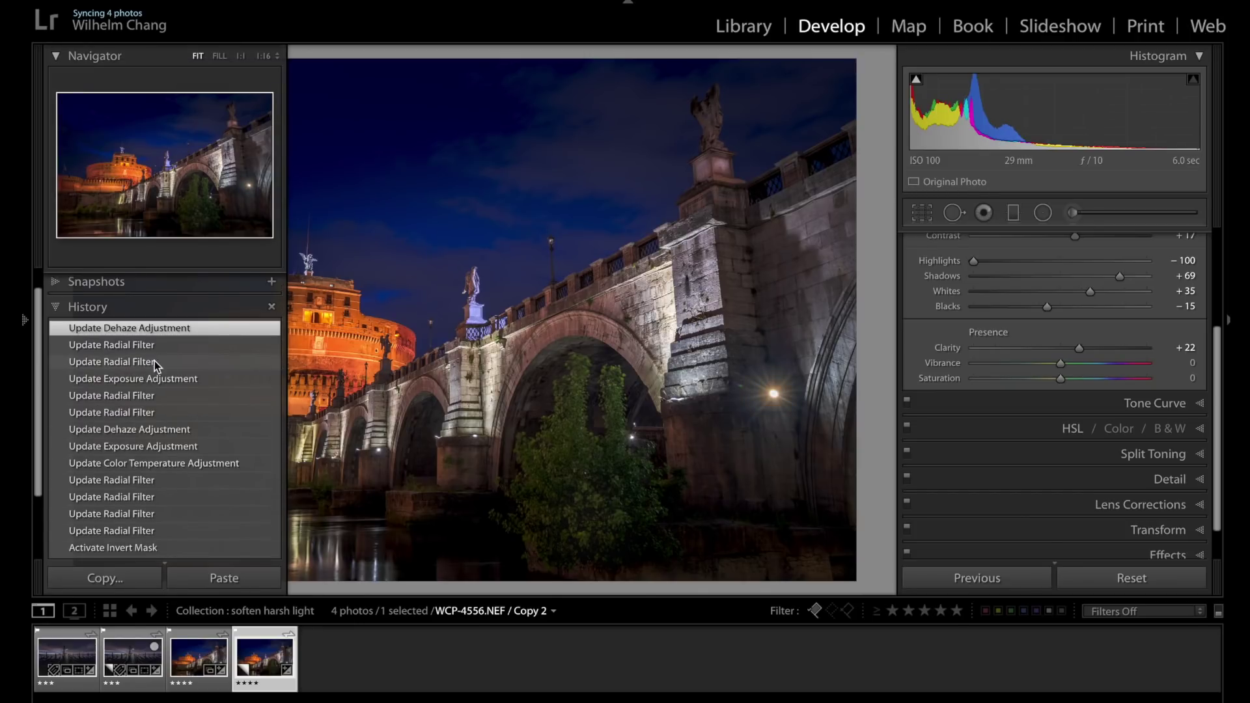